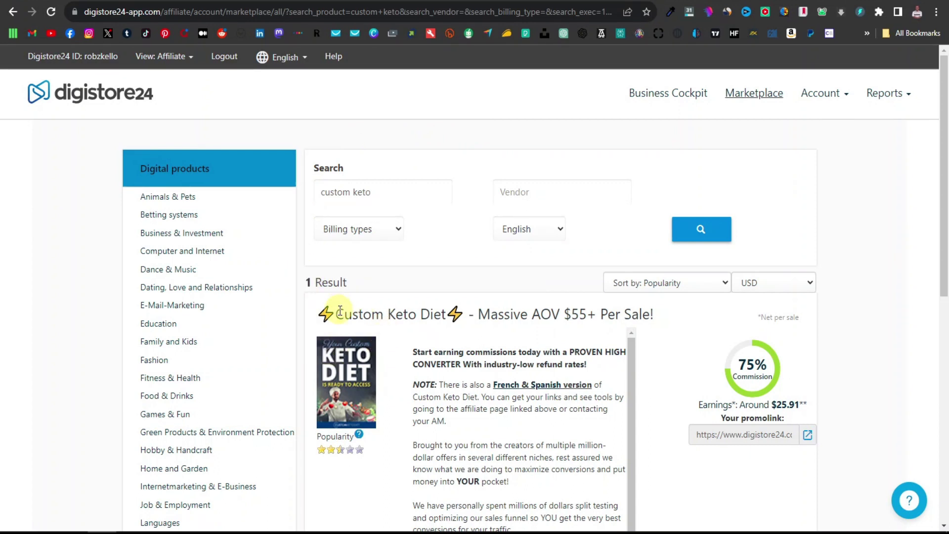
- Highlight the Custom Keto Diet name and the custom keto search term in the results
{"action": "left_click_drag", "start_coordinate": [337, 313], "coordinate": [431, 315]}
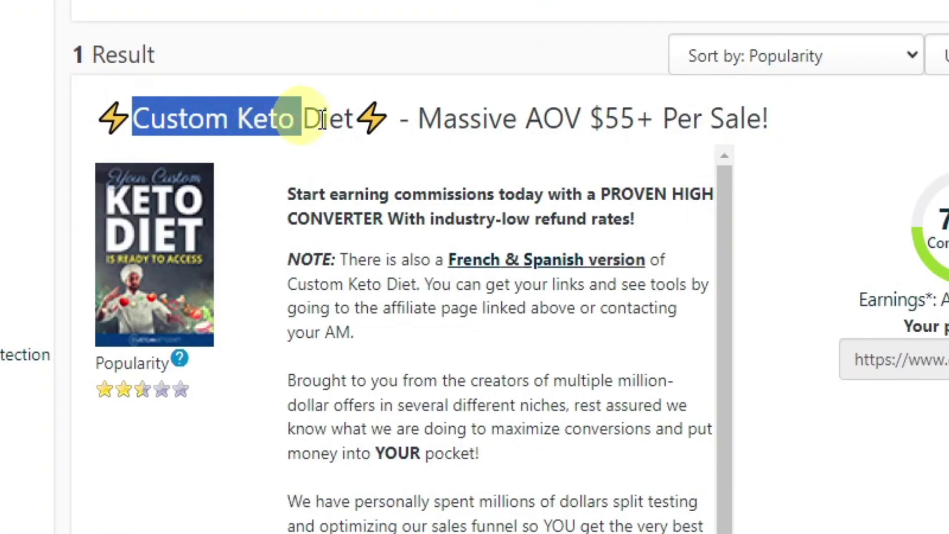
{"action": "left_click_drag", "start_coordinate": [322, 119], "coordinate": [367, 107]}
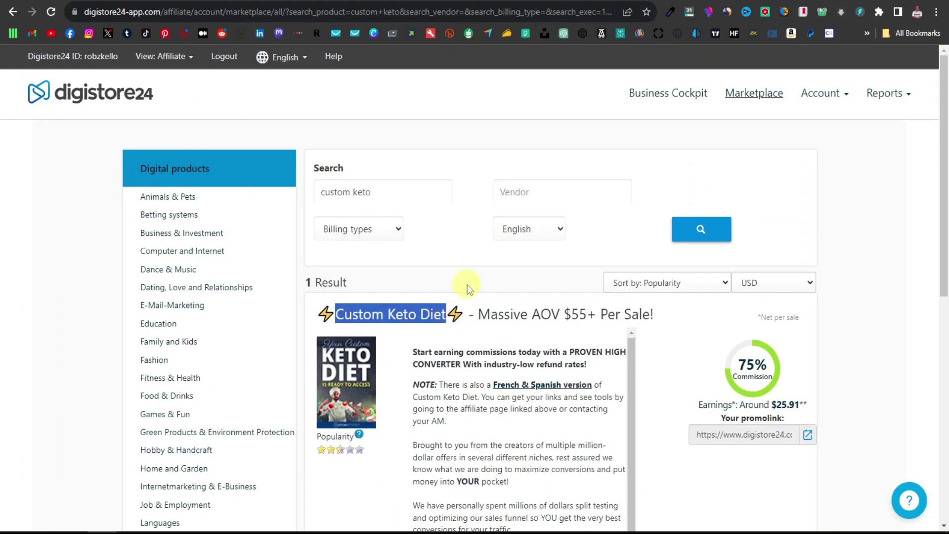
{"action": "left_click", "coordinate": [467, 284]}
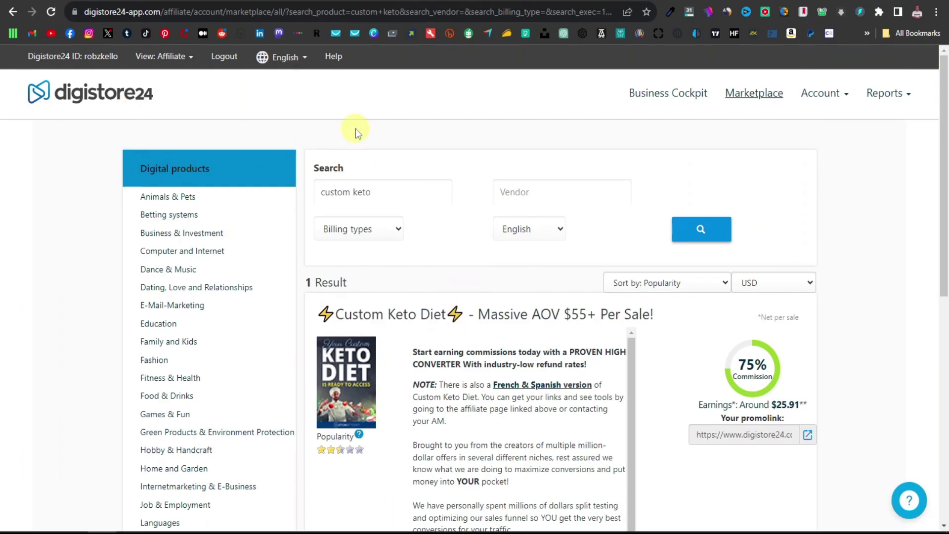
{"action": "left_click_drag", "start_coordinate": [376, 192], "coordinate": [312, 196]}
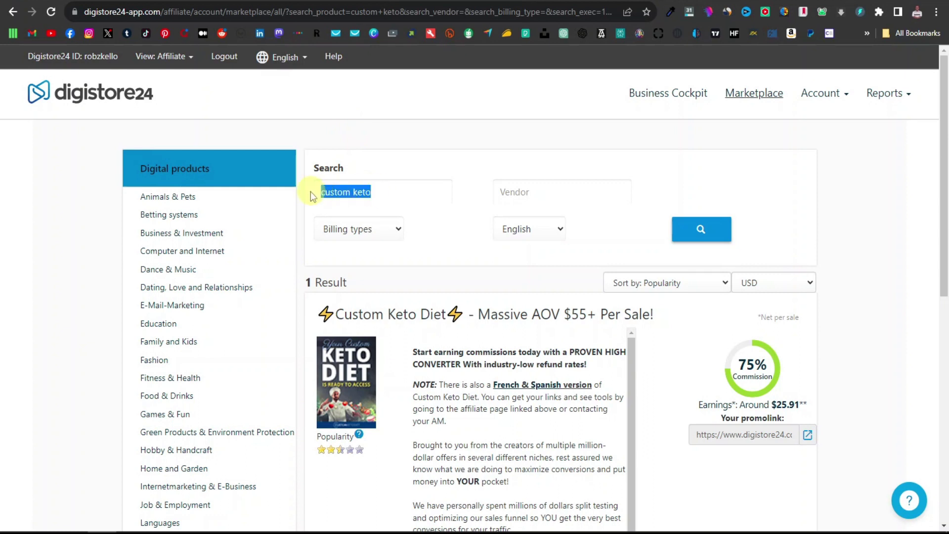
{"action": "left_click", "coordinate": [407, 164]}
{"action": "scroll", "coordinate": [425, 342], "scroll_direction": "down", "scroll_amount": 1}
{"action": "scroll", "coordinate": [425, 342], "scroll_direction": "down", "scroll_amount": 3}
{"action": "scroll", "coordinate": [420, 371], "scroll_direction": "up", "scroll_amount": 4}
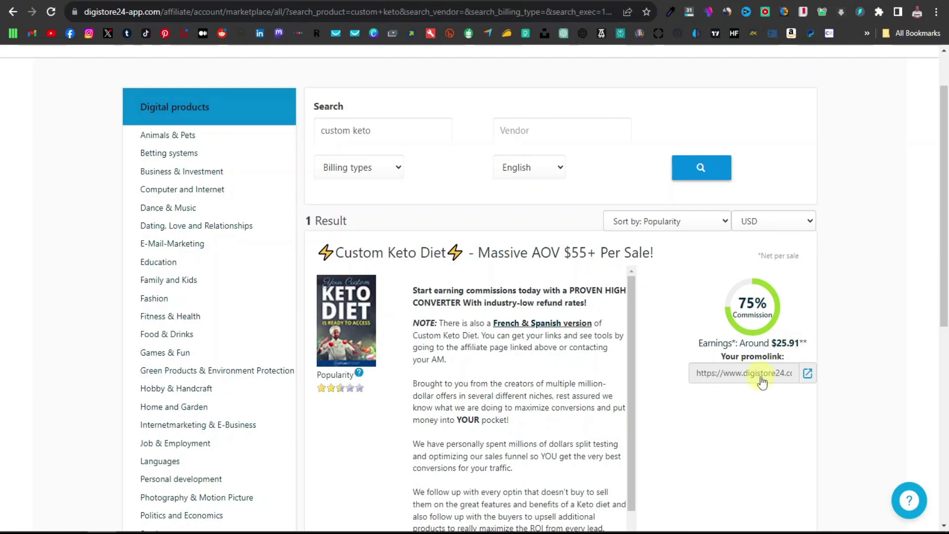
{"action": "scroll", "coordinate": [557, 462], "scroll_direction": "down", "scroll_amount": 1}
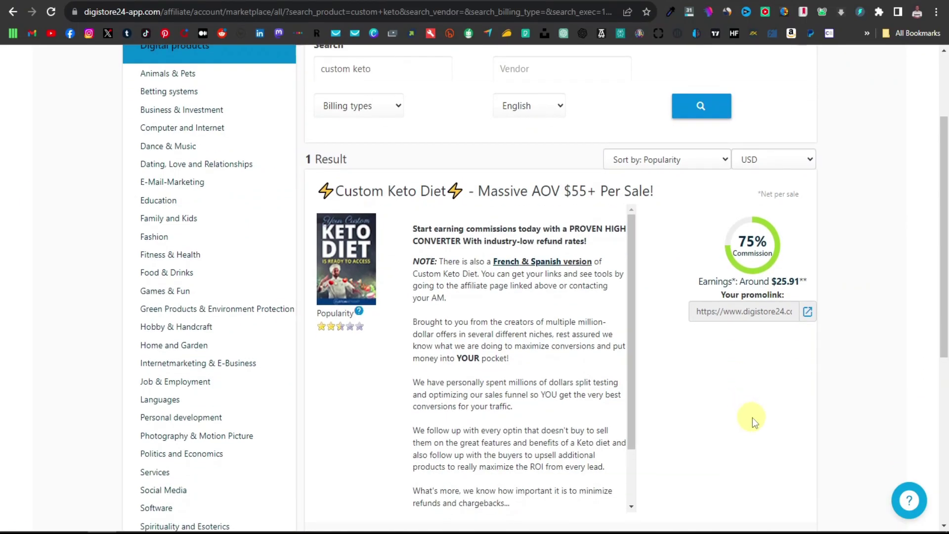
{"action": "scroll", "coordinate": [753, 418], "scroll_direction": "down", "scroll_amount": 2}
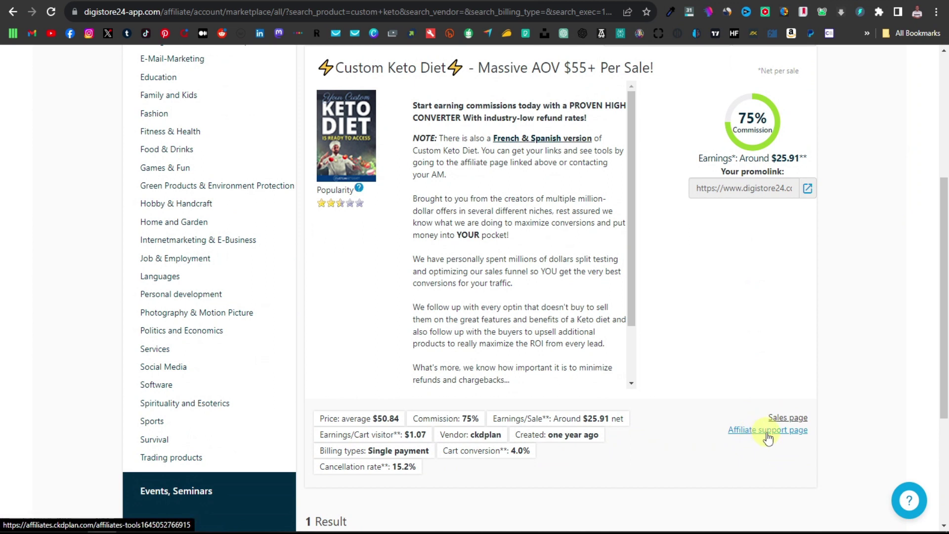
- Open the offer's affiliate support page and scroll down to the VIDEOS section
{"action": "left_click", "coordinate": [768, 430]}
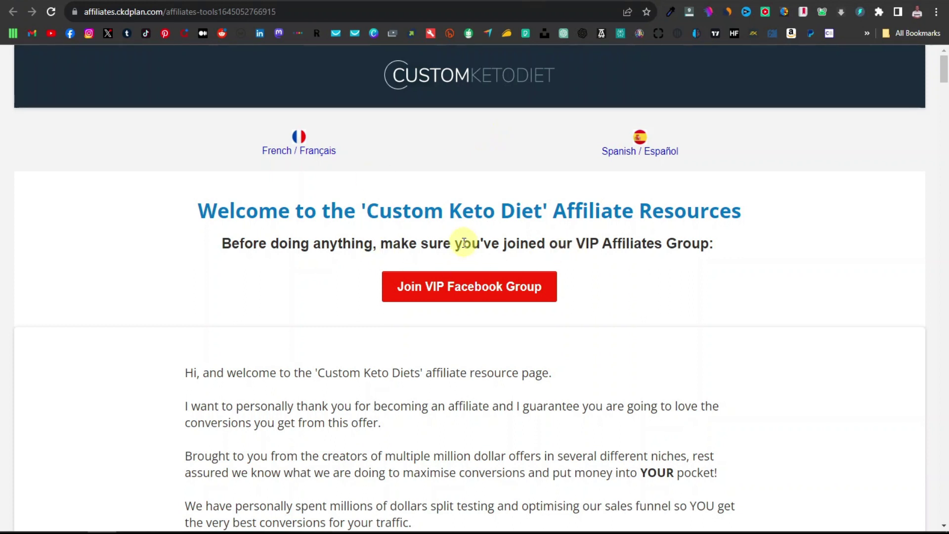
{"action": "scroll", "coordinate": [464, 242], "scroll_direction": "down", "scroll_amount": 12}
{"action": "scroll", "coordinate": [495, 328], "scroll_direction": "down", "scroll_amount": 10}
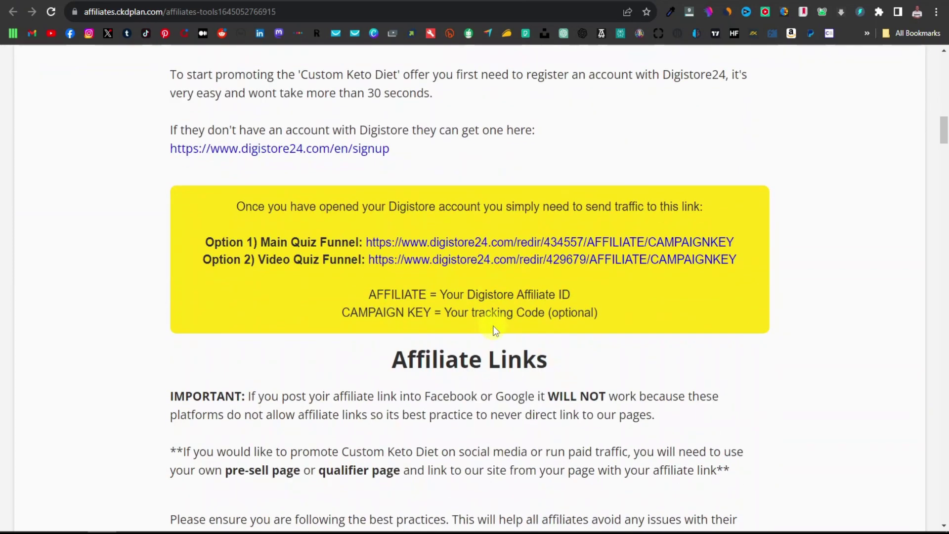
{"action": "scroll", "coordinate": [497, 327], "scroll_direction": "up", "scroll_amount": 3}
{"action": "scroll", "coordinate": [489, 321], "scroll_direction": "down", "scroll_amount": 3}
{"action": "scroll", "coordinate": [502, 329], "scroll_direction": "down", "scroll_amount": 7}
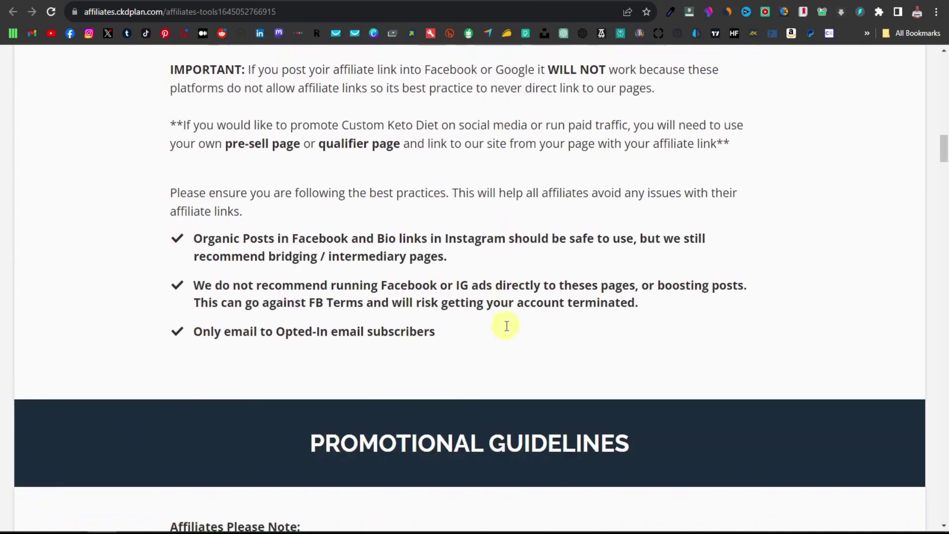
{"action": "scroll", "coordinate": [507, 326], "scroll_direction": "down", "scroll_amount": 8}
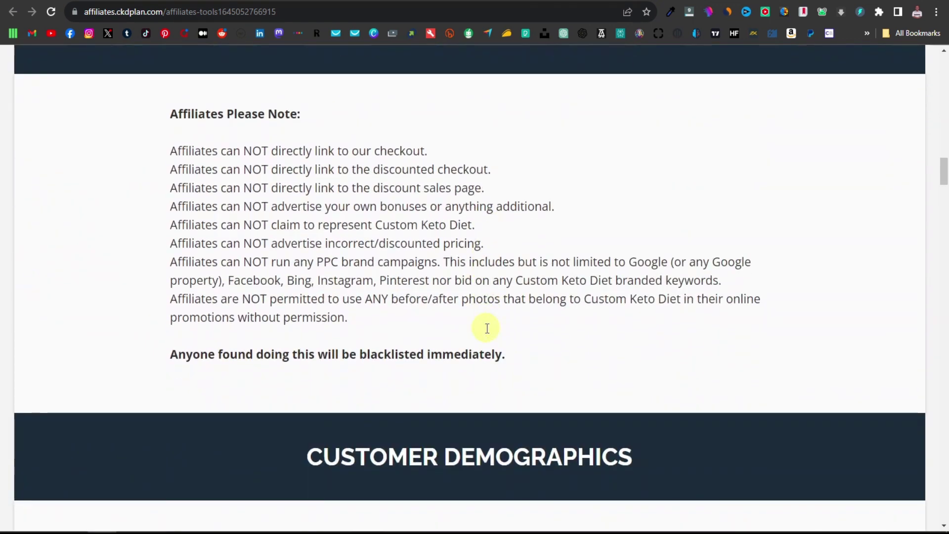
{"action": "scroll", "coordinate": [653, 291], "scroll_direction": "up", "scroll_amount": 6}
{"action": "scroll", "coordinate": [654, 291], "scroll_direction": "down", "scroll_amount": 3}
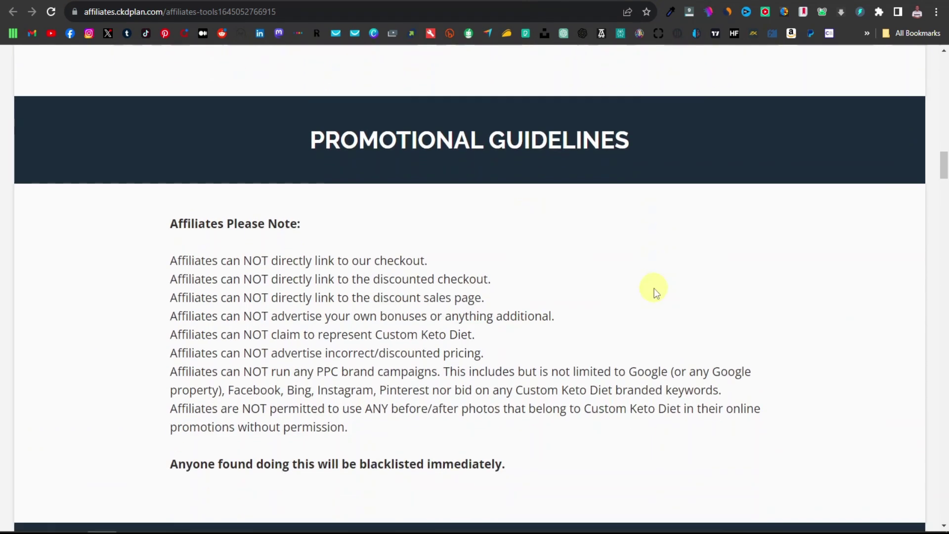
{"action": "scroll", "coordinate": [655, 289], "scroll_direction": "down", "scroll_amount": 10}
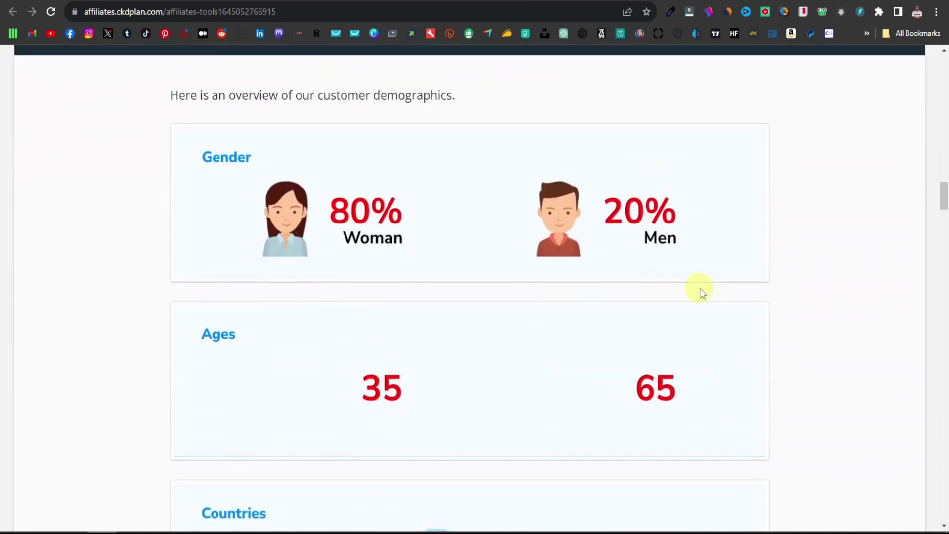
{"action": "scroll", "coordinate": [701, 289], "scroll_direction": "down", "scroll_amount": 4}
{"action": "scroll", "coordinate": [700, 290], "scroll_direction": "down", "scroll_amount": 5}
{"action": "scroll", "coordinate": [670, 317], "scroll_direction": "down", "scroll_amount": 10}
{"action": "scroll", "coordinate": [657, 350], "scroll_direction": "down", "scroll_amount": 20}
{"action": "scroll", "coordinate": [656, 351], "scroll_direction": "down", "scroll_amount": 20}
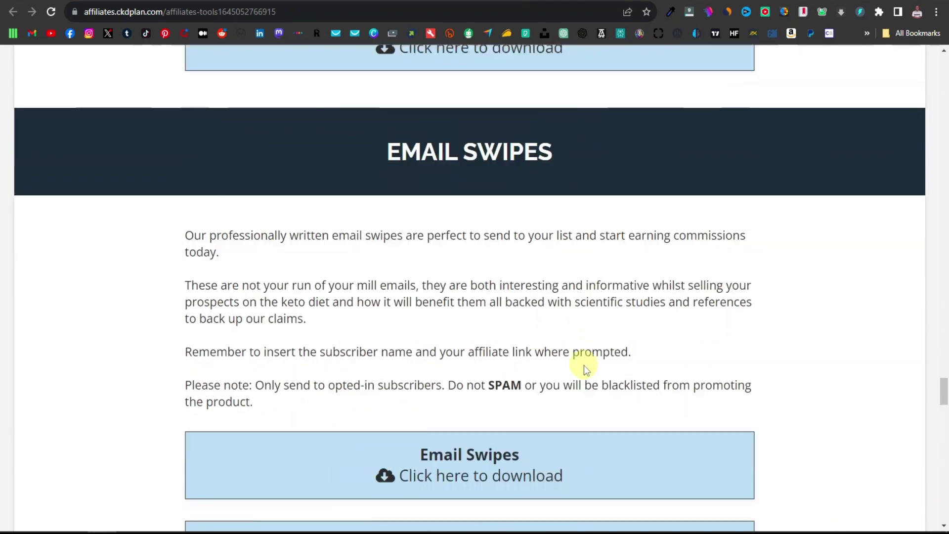
{"action": "scroll", "coordinate": [579, 370], "scroll_direction": "down", "scroll_amount": 12}
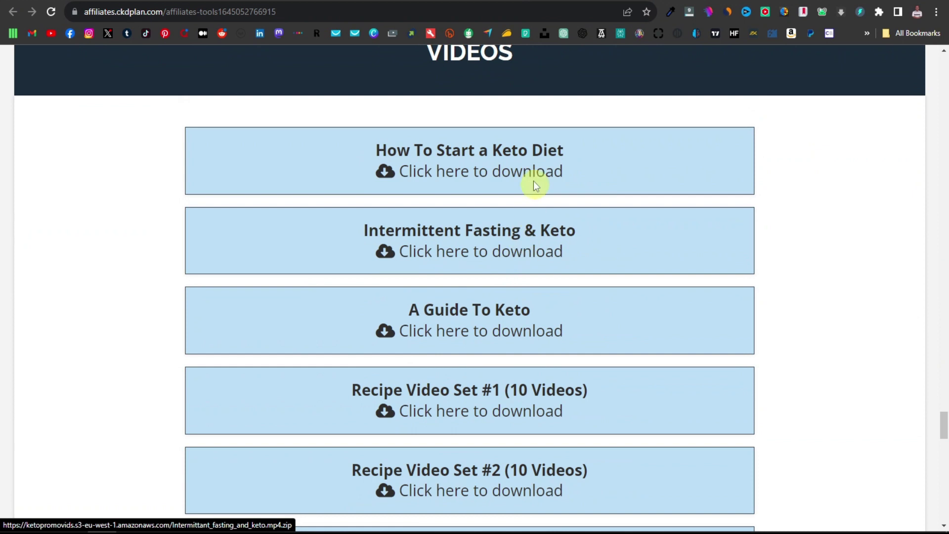
{"action": "scroll", "coordinate": [618, 171], "scroll_direction": "up", "scroll_amount": 1}
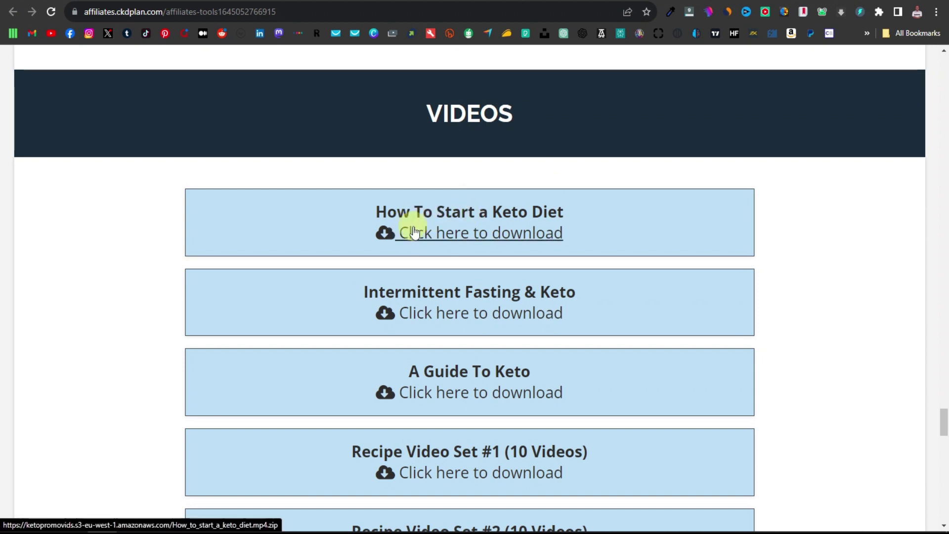
{"action": "scroll", "coordinate": [541, 212], "scroll_direction": "down", "scroll_amount": 1}
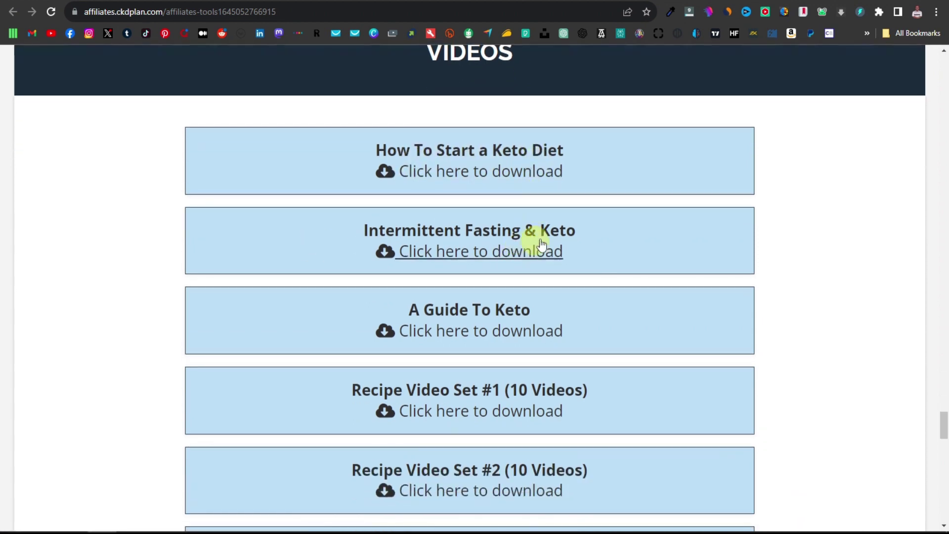
{"action": "scroll", "coordinate": [420, 272], "scroll_direction": "down", "scroll_amount": 1}
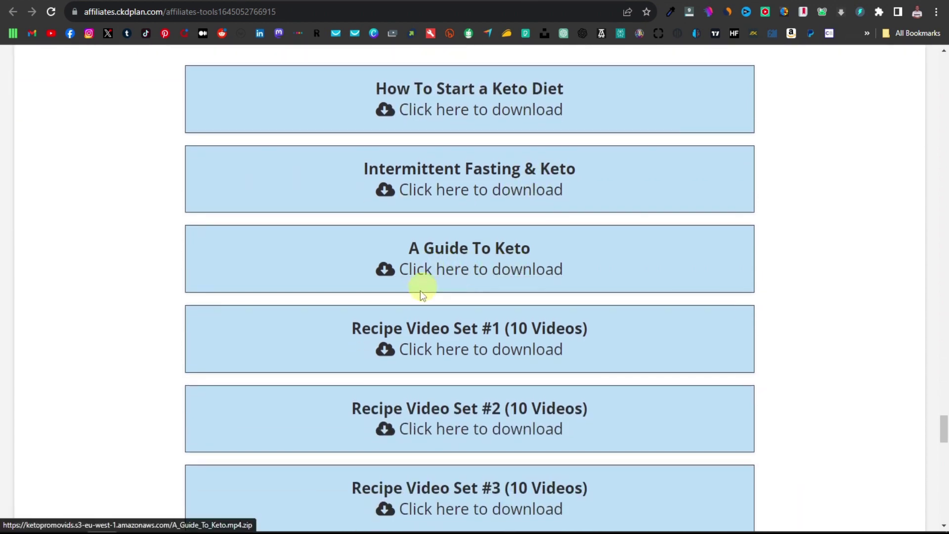
{"action": "scroll", "coordinate": [422, 295], "scroll_direction": "down", "scroll_amount": 1}
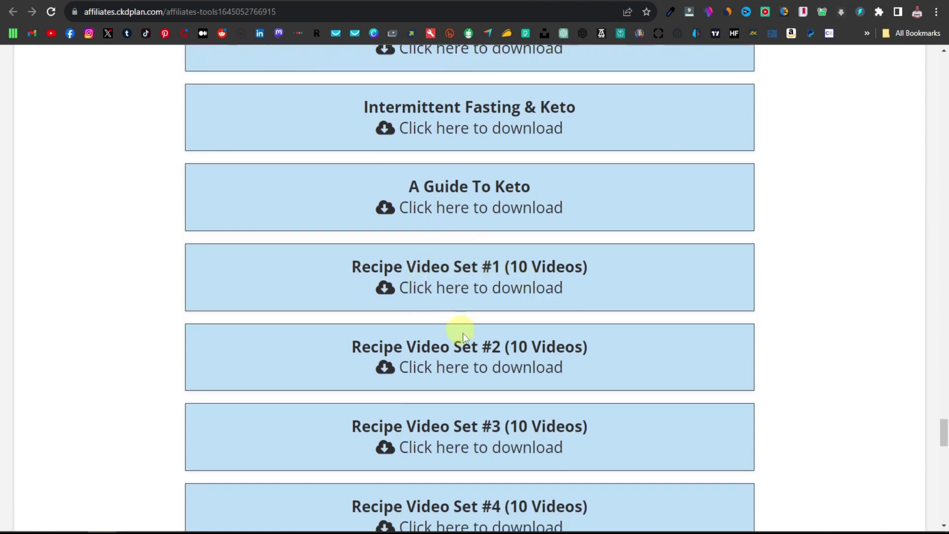
{"action": "scroll", "coordinate": [465, 338], "scroll_direction": "down", "scroll_amount": 8}
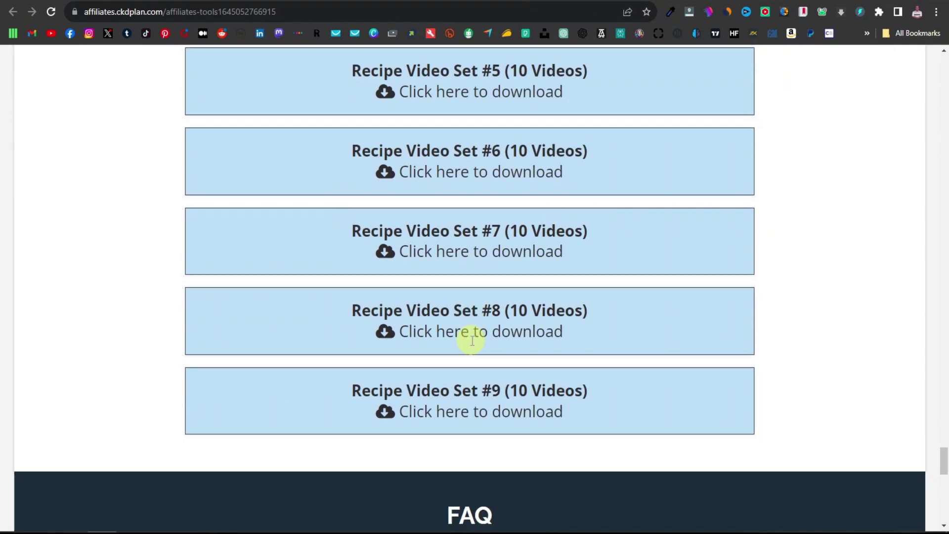
{"action": "scroll", "coordinate": [473, 341], "scroll_direction": "up", "scroll_amount": 10}
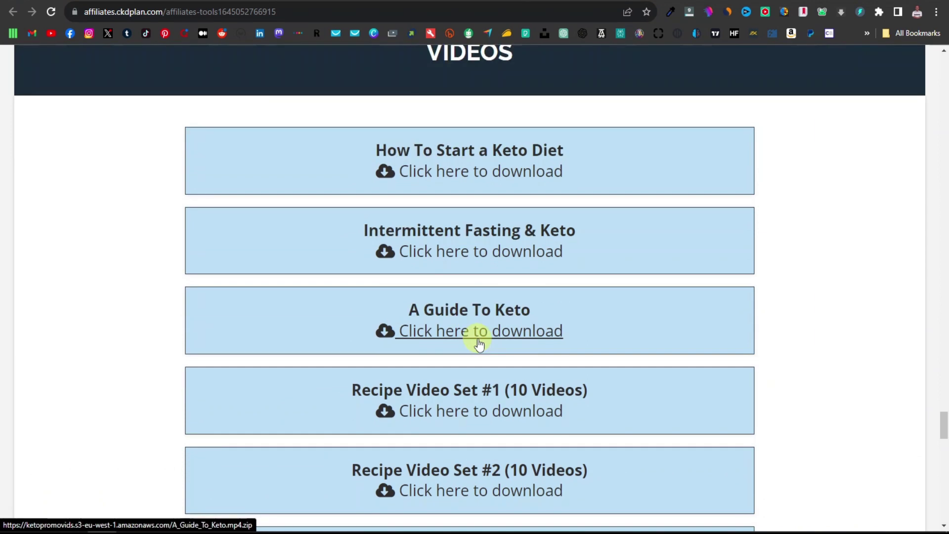
{"action": "scroll", "coordinate": [480, 344], "scroll_direction": "down", "scroll_amount": 1}
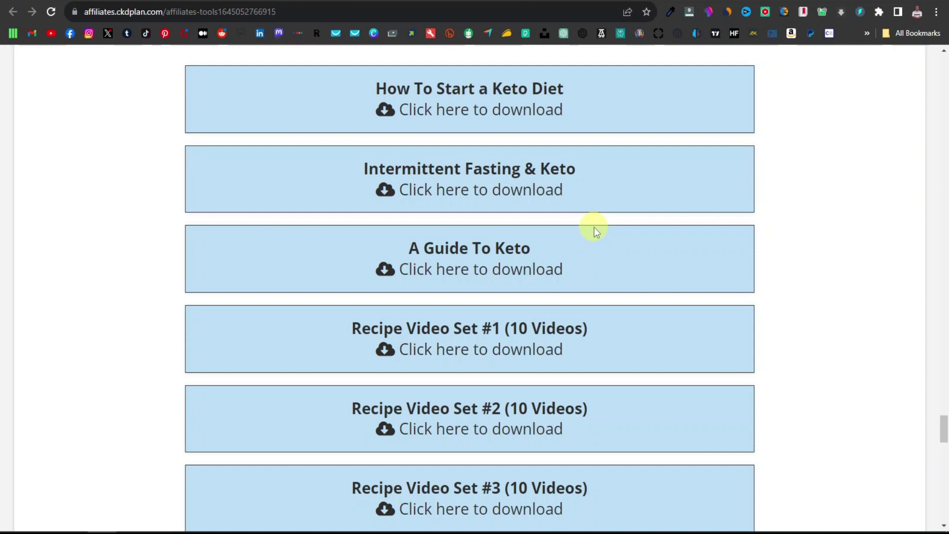
- Download the How To Start a Keto Diet promo video and start a new YouTube Studio upload
{"action": "left_click", "coordinate": [472, 113]}
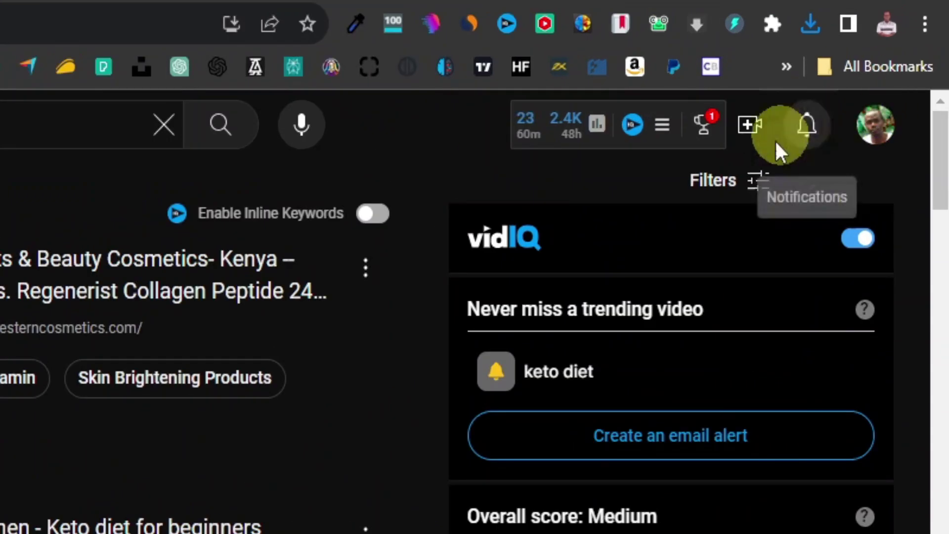
{"action": "left_click", "coordinate": [850, 63]}
{"action": "left_click", "coordinate": [816, 187]}
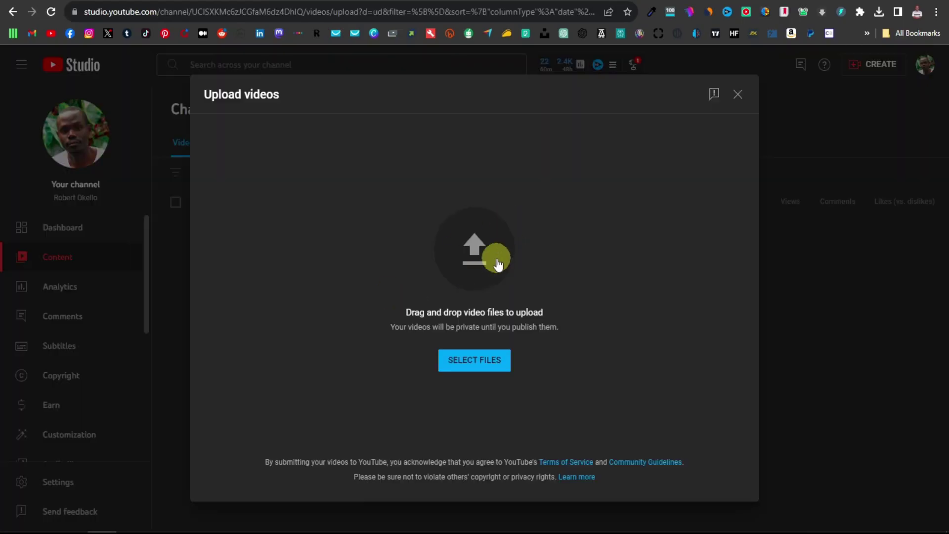
- Open the downloaded How_to_start_a_keto_diet.mp4.zip from Downloads in the file picker
{"action": "left_click", "coordinate": [498, 264]}
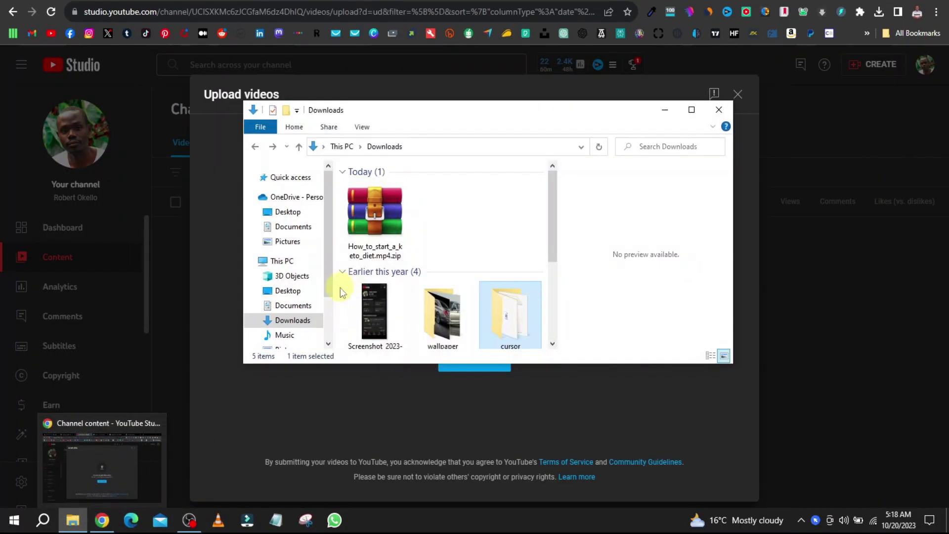
{"action": "left_click", "coordinate": [376, 215]}
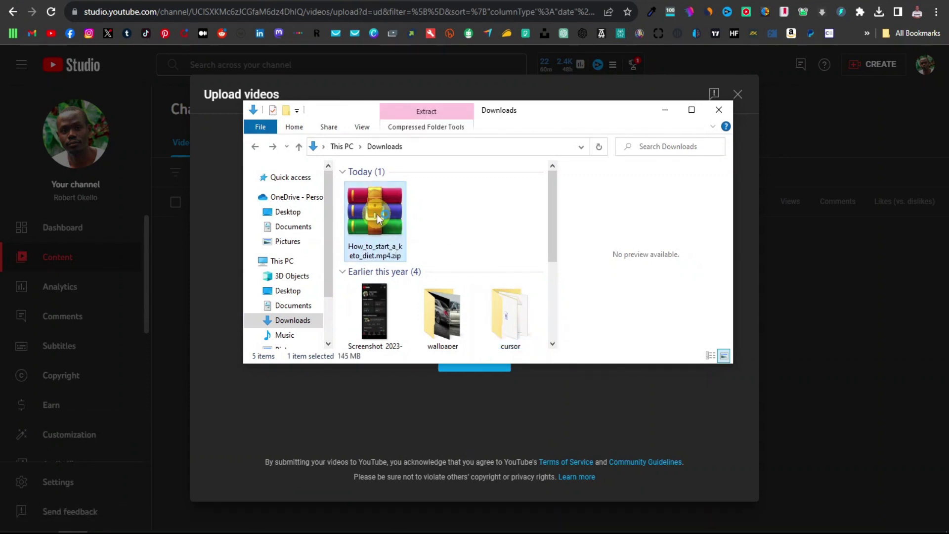
{"action": "double_click", "coordinate": [377, 217]}
- Extract How_to_start_a_keto_diet.mp4 into Downloads and drop it into the Upload videos dialog
{"action": "left_click", "coordinate": [291, 195]}
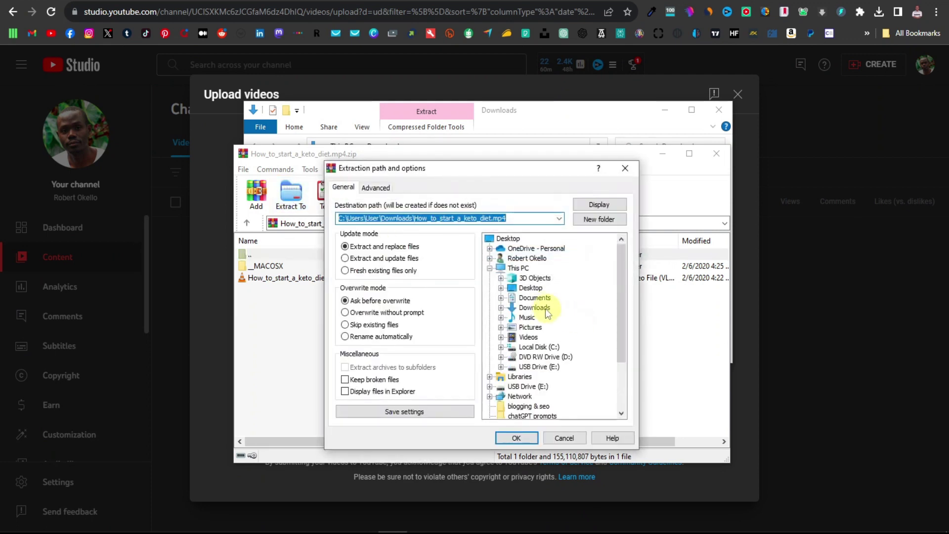
{"action": "key", "text": "Return"}
{"action": "left_click_drag", "start_coordinate": [375, 311], "coordinate": [223, 278]}
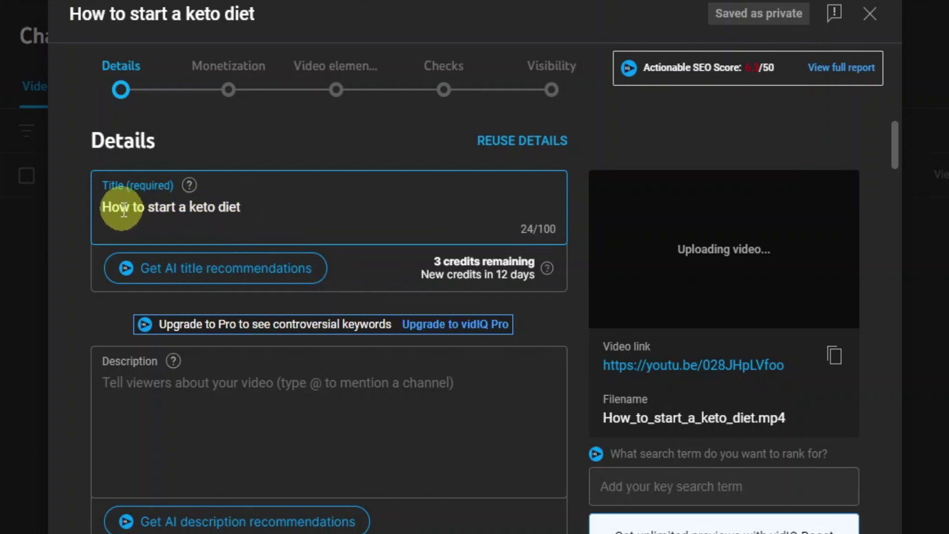
- Copy the title 'How to start a keto diet' into the video description
{"action": "triple_click", "coordinate": [163, 208]}
{"action": "key", "text": "ctrl+c"}
{"action": "right_click", "coordinate": [164, 211]}
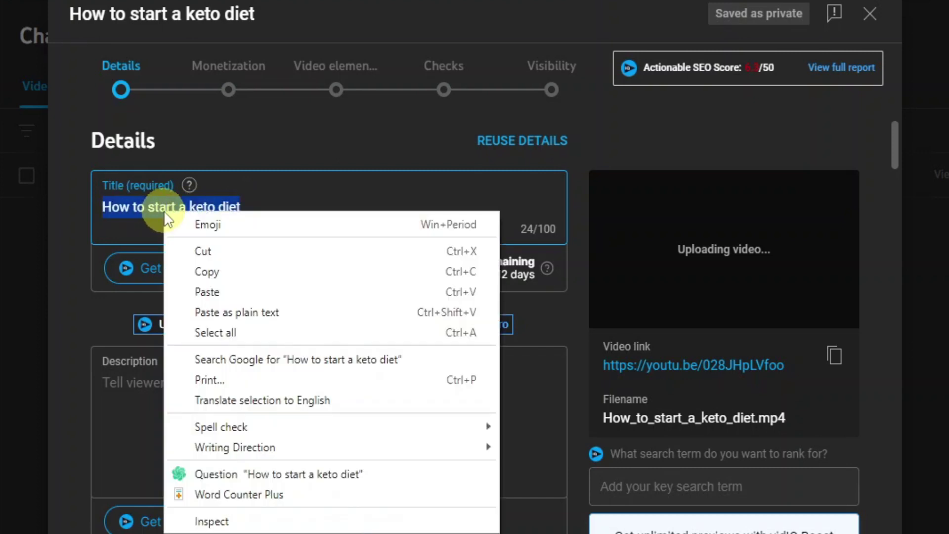
{"action": "left_click", "coordinate": [215, 271]}
{"action": "left_click", "coordinate": [134, 387]}
{"action": "right_click", "coordinate": [139, 388]}
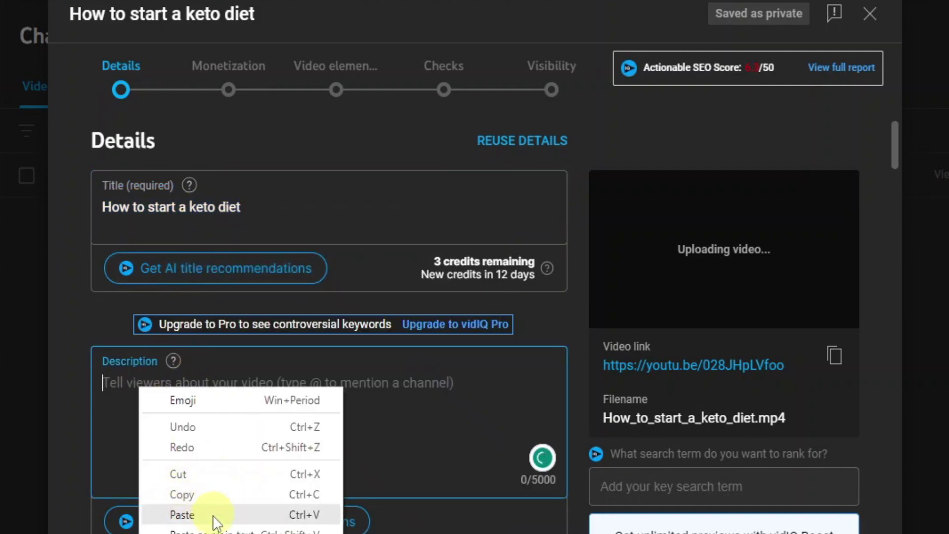
{"action": "left_click", "coordinate": [182, 514]}
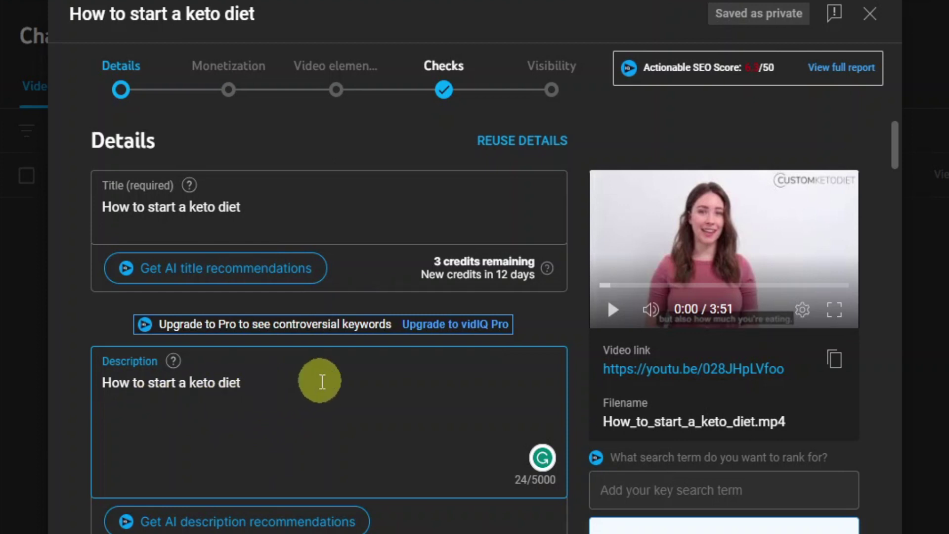
- Remove the duplicated tag so only one copy remains in Tags
{"action": "scroll", "coordinate": [286, 388], "scroll_direction": "down", "scroll_amount": 6}
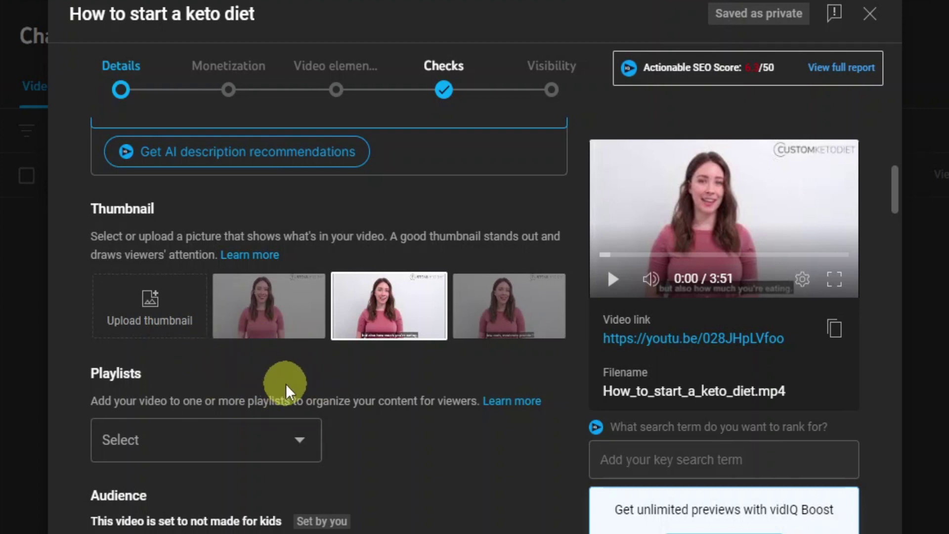
{"action": "scroll", "coordinate": [265, 384], "scroll_direction": "down", "scroll_amount": 15}
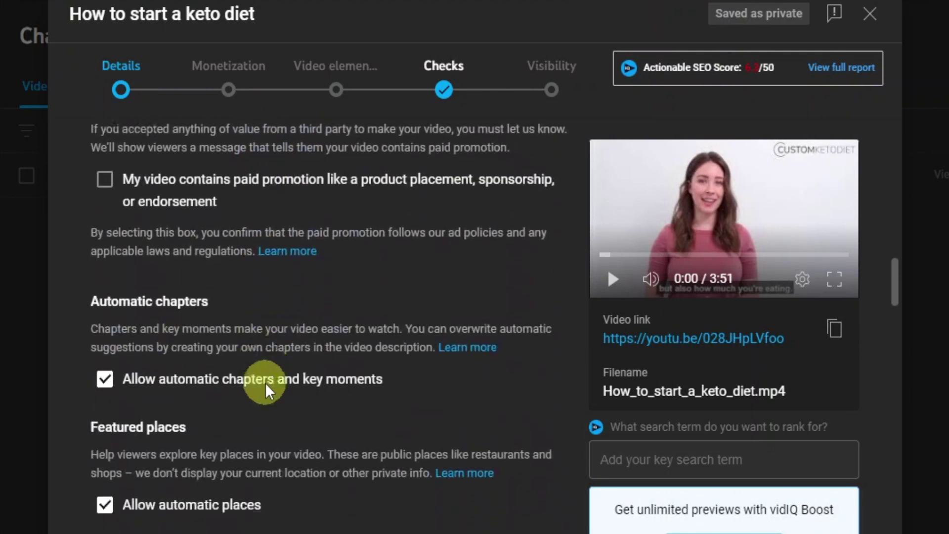
{"action": "scroll", "coordinate": [266, 384], "scroll_direction": "down", "scroll_amount": 4}
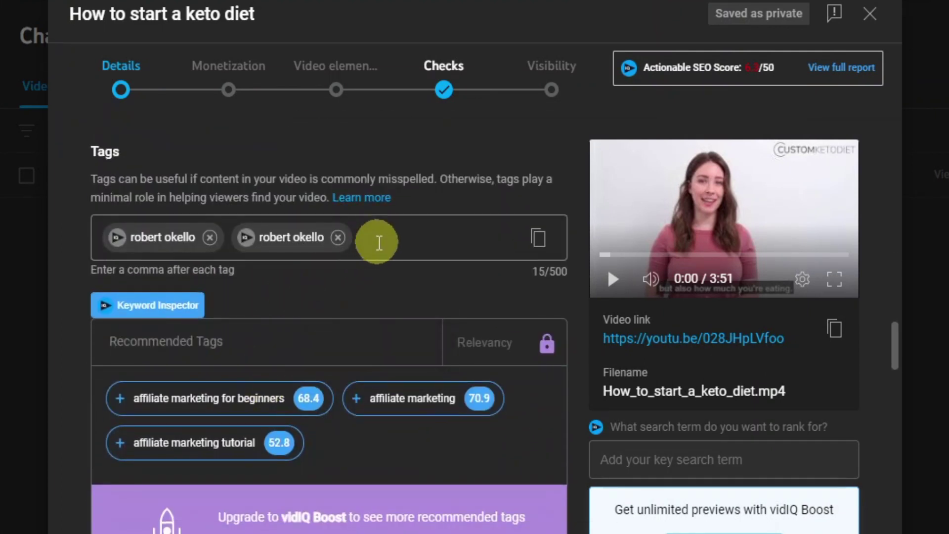
{"action": "left_click", "coordinate": [209, 238]}
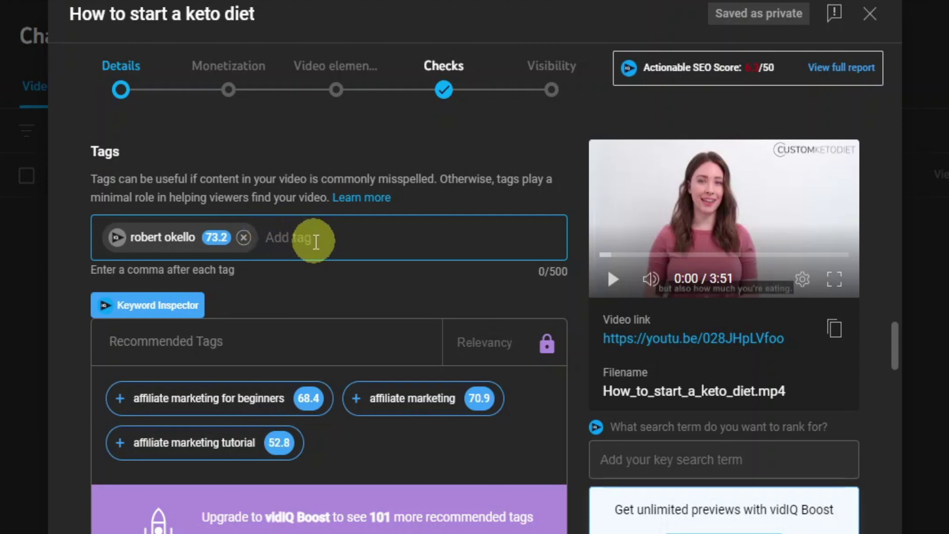
- Copy the video title 'How to start a keto diet' to the clipboard
{"action": "triple_click", "coordinate": [178, 13]}
{"action": "right_click", "coordinate": [171, 12]}
{"action": "left_click", "coordinate": [212, 24]}
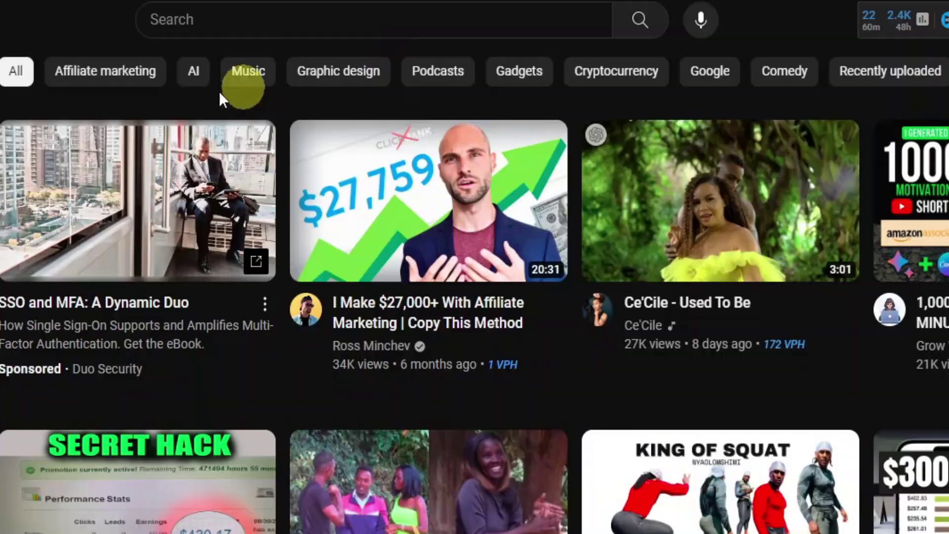
- Paste 'How to start a keto diet' into the YouTube search box
{"action": "right_click", "coordinate": [328, 27]}
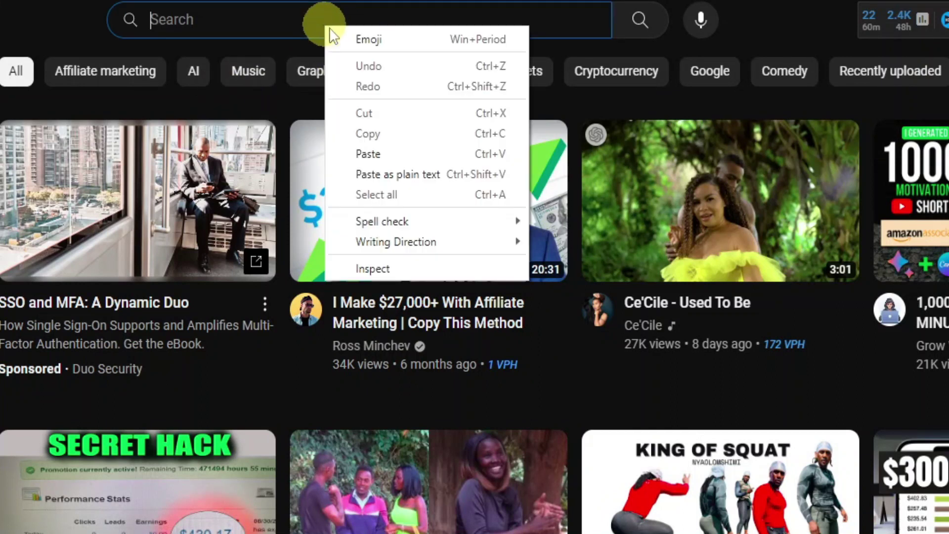
{"action": "left_click", "coordinate": [388, 152]}
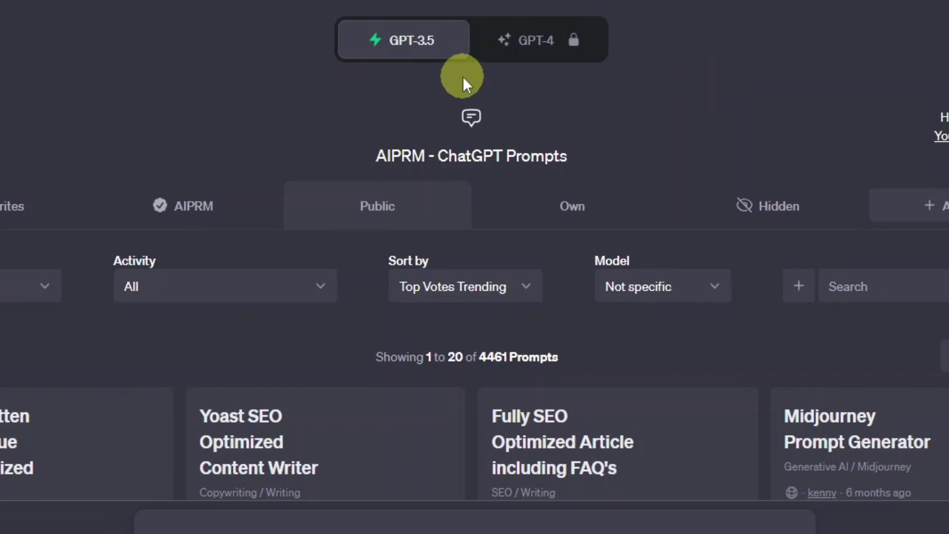
{"action": "left_click_drag", "start_coordinate": [369, 156], "coordinate": [591, 153]}
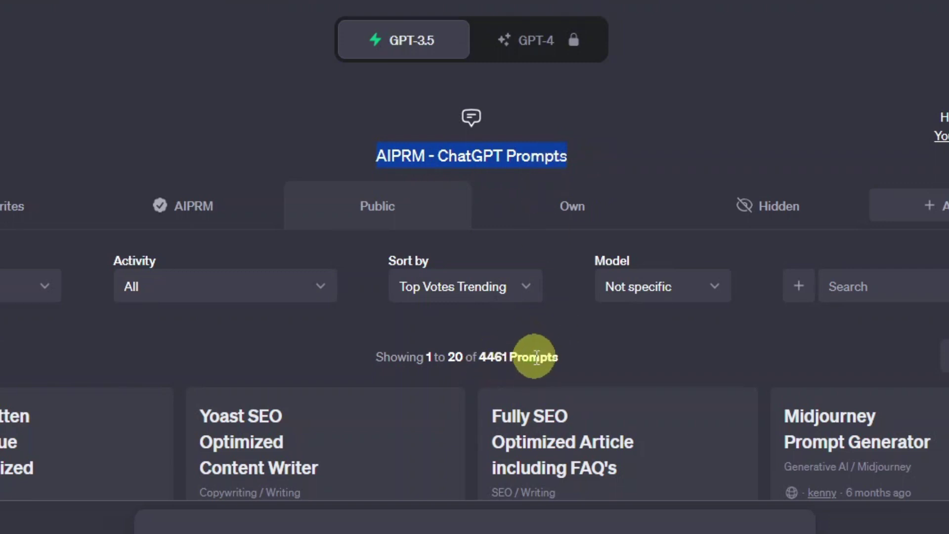
{"action": "left_click", "coordinate": [657, 164]}
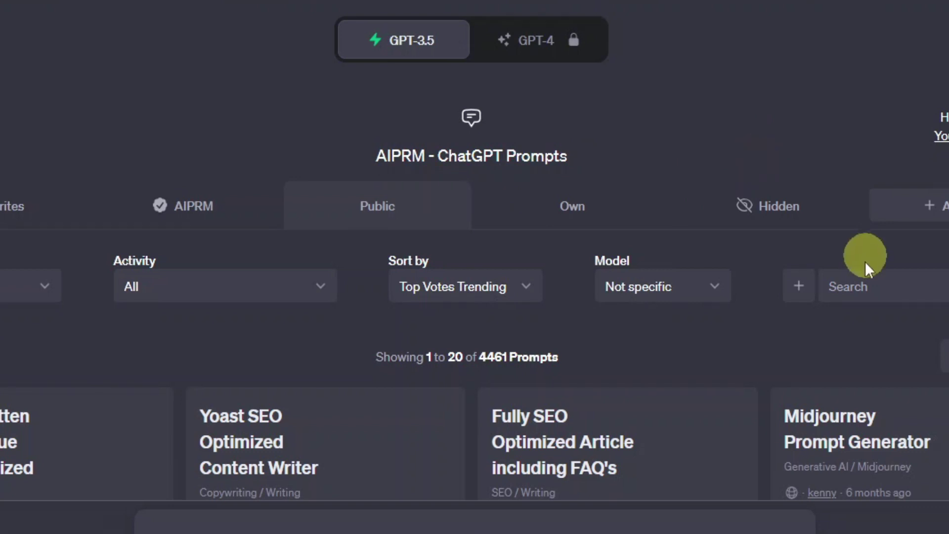
- Search the AIPRM prompt library for 'youtube tags' and pick the YouTube Tags prompt
{"action": "left_click", "coordinate": [848, 291]}
{"action": "type", "text": "youtube tags"}
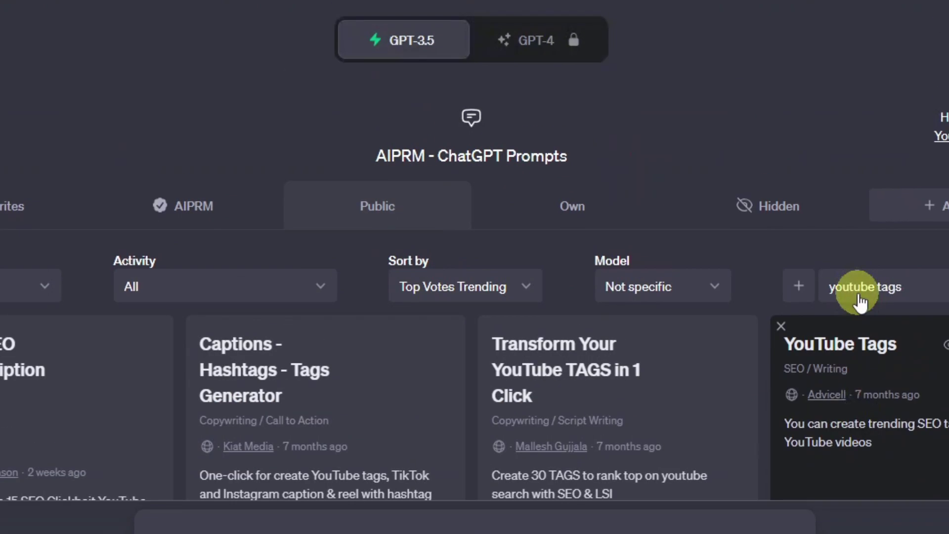
{"action": "scroll", "coordinate": [859, 299], "scroll_direction": "down", "scroll_amount": 3}
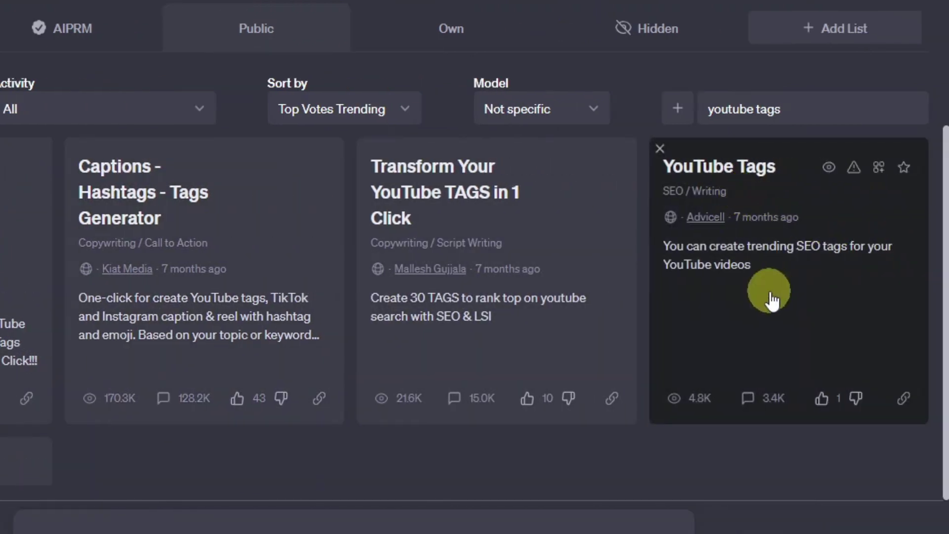
{"action": "left_click", "coordinate": [773, 299]}
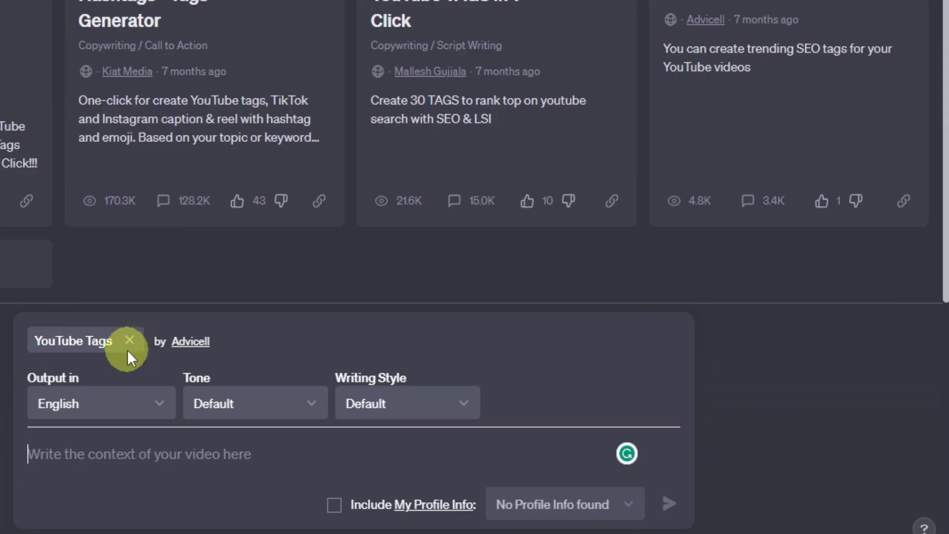
- Submit 'How to start a keto diet' as context to generate keto hashtags
{"action": "right_click", "coordinate": [59, 450]}
{"action": "left_click", "coordinate": [112, 323]}
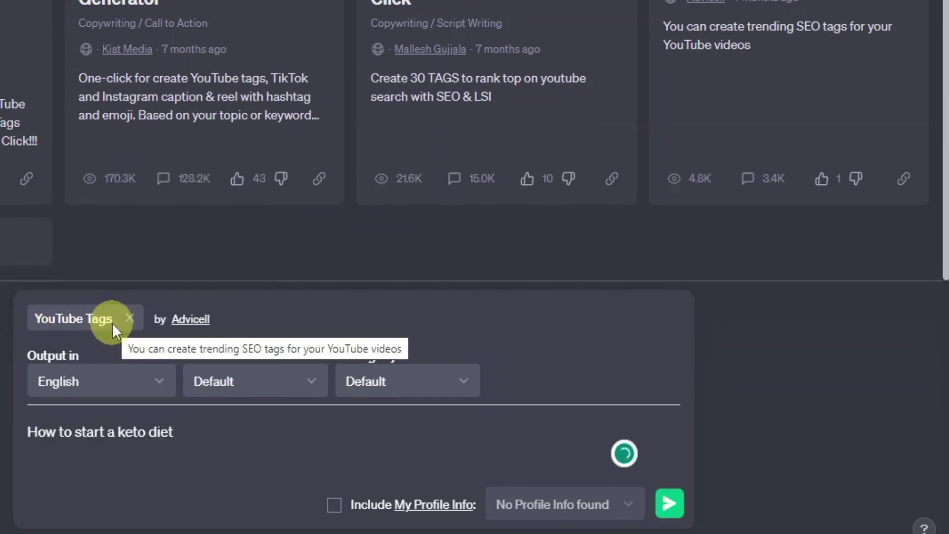
{"action": "key", "text": "Return"}
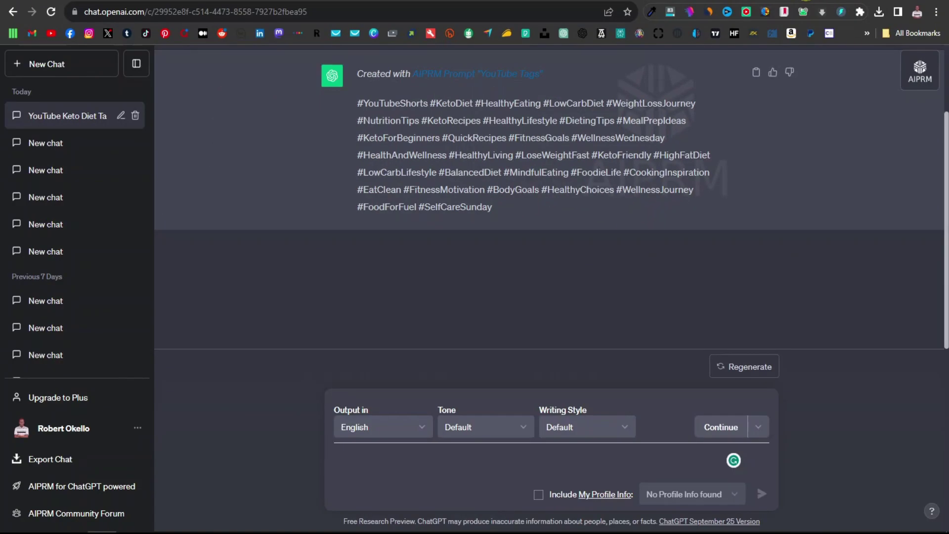
{"action": "key", "text": "ctrl+t"}
- Generate RapidTags keyword tags for 'How to start a keto diet' and copy all 22
{"action": "left_click", "coordinate": [316, 33]}
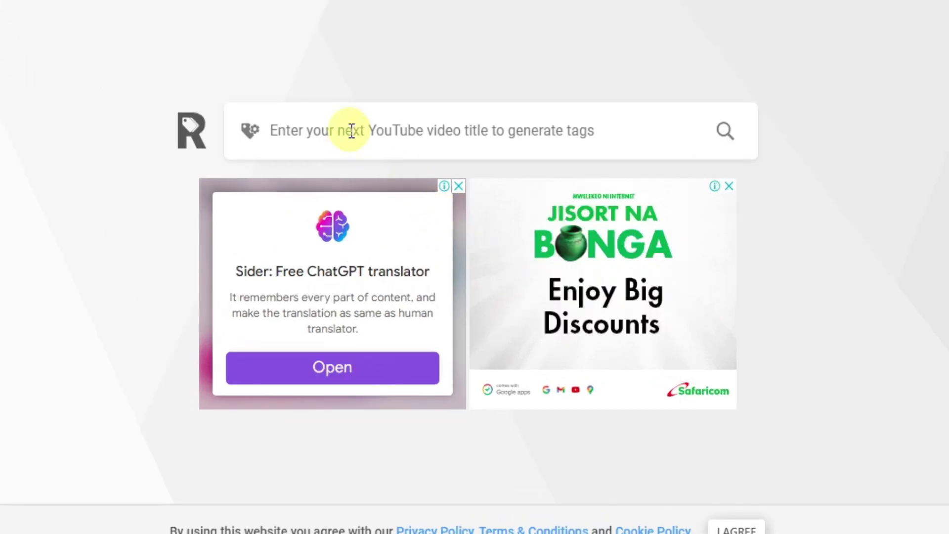
{"action": "right_click", "coordinate": [392, 249]}
{"action": "left_click", "coordinate": [409, 257]}
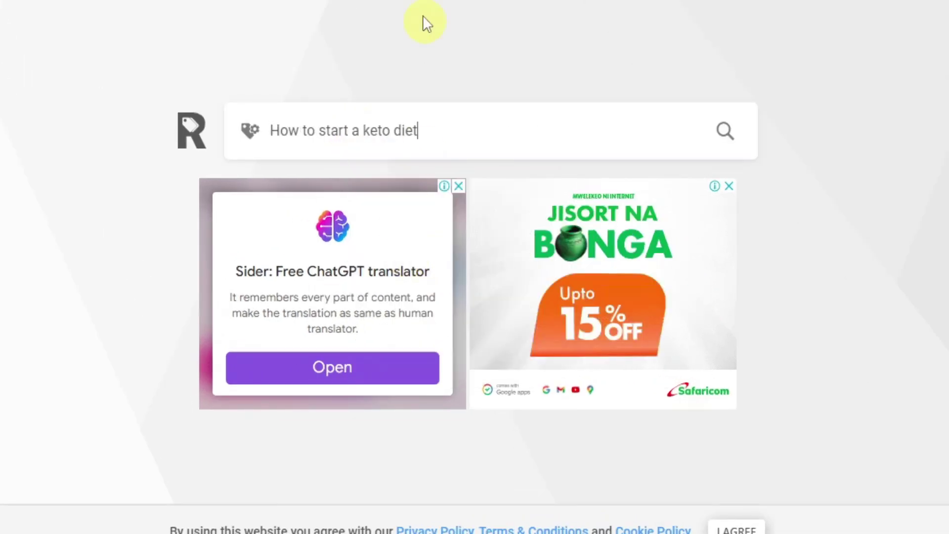
{"action": "key", "text": "Return"}
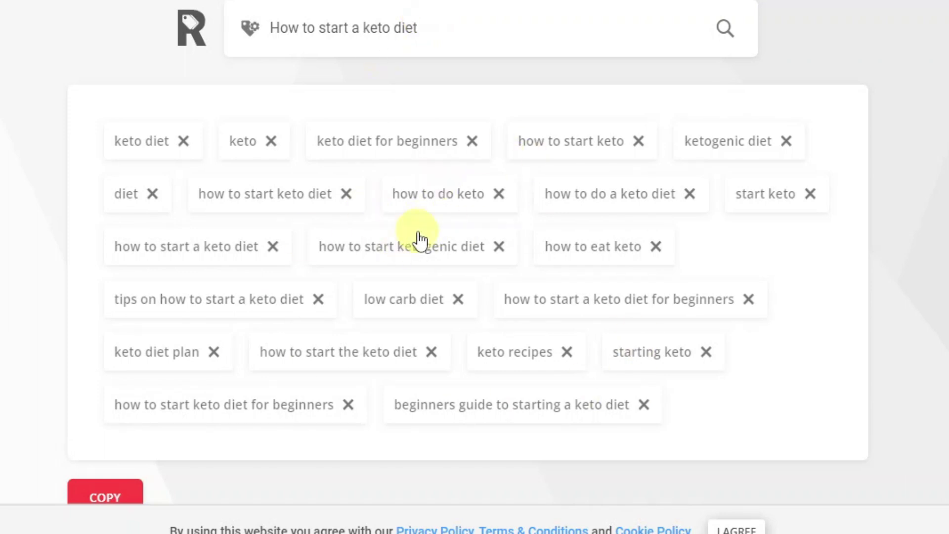
{"action": "scroll", "coordinate": [277, 361], "scroll_direction": "down", "scroll_amount": 2}
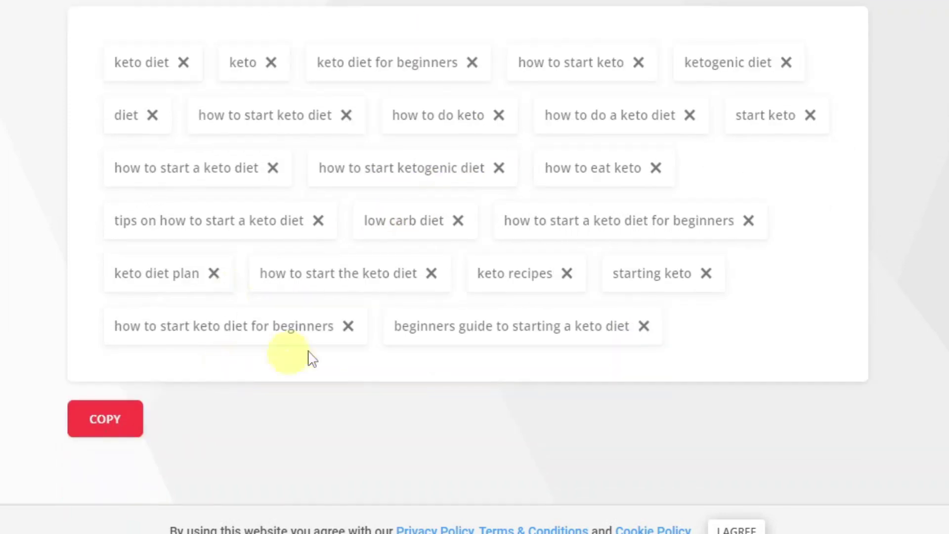
{"action": "left_click", "coordinate": [93, 429]}
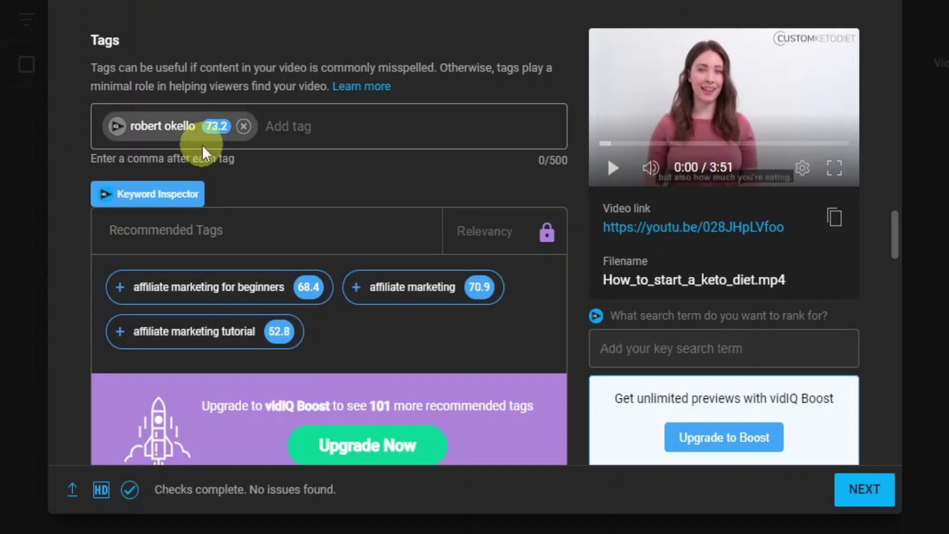
- Paste the RapidTags keto tags into the Tags field, reaching 488/500 characters
{"action": "right_click", "coordinate": [301, 132]}
{"action": "left_click", "coordinate": [420, 261]}
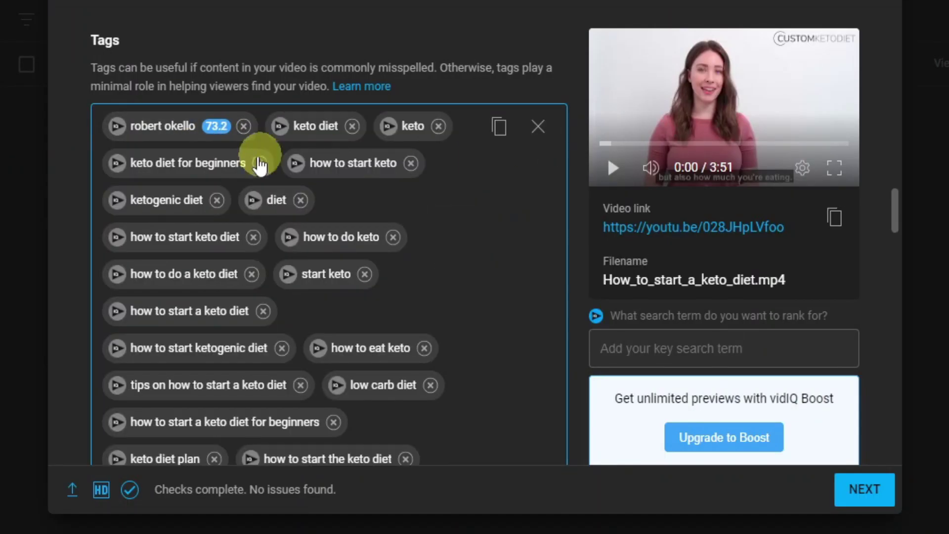
{"action": "scroll", "coordinate": [582, 168], "scroll_direction": "down", "scroll_amount": 8}
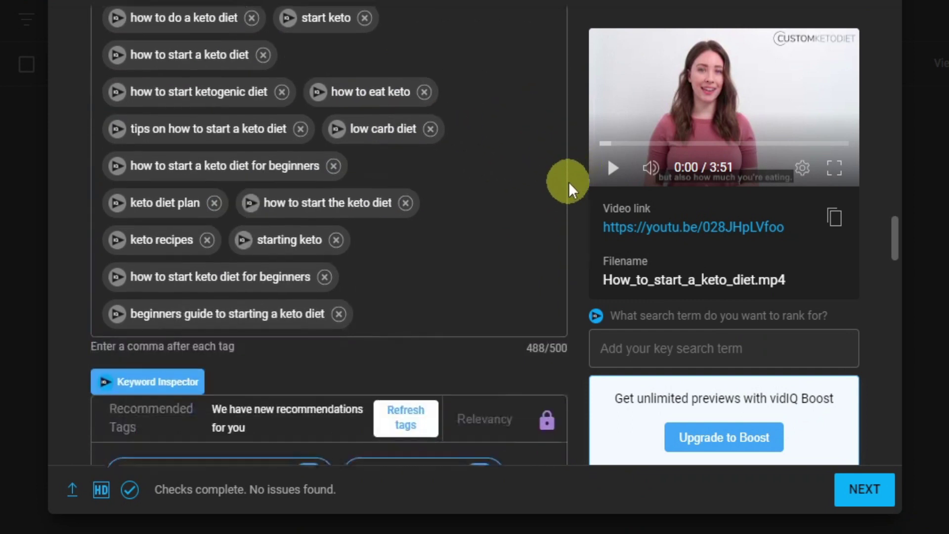
{"action": "scroll", "coordinate": [580, 185], "scroll_direction": "down", "scroll_amount": 2}
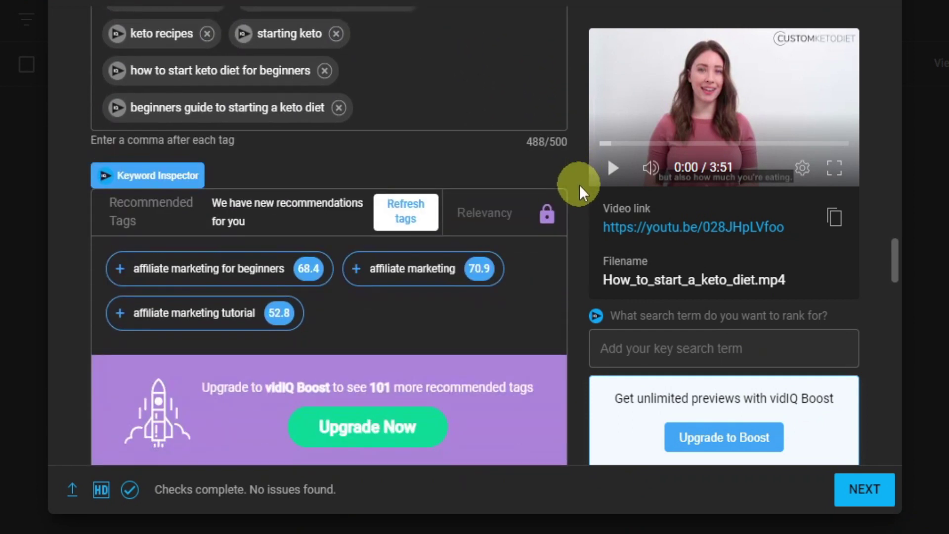
{"action": "scroll", "coordinate": [580, 184], "scroll_direction": "down", "scroll_amount": 2}
{"action": "scroll", "coordinate": [580, 183], "scroll_direction": "down", "scroll_amount": 7}
{"action": "scroll", "coordinate": [581, 183], "scroll_direction": "up", "scroll_amount": 15}
{"action": "scroll", "coordinate": [286, 159], "scroll_direction": "up", "scroll_amount": 3}
{"action": "scroll", "coordinate": [307, 212], "scroll_direction": "down", "scroll_amount": 3}
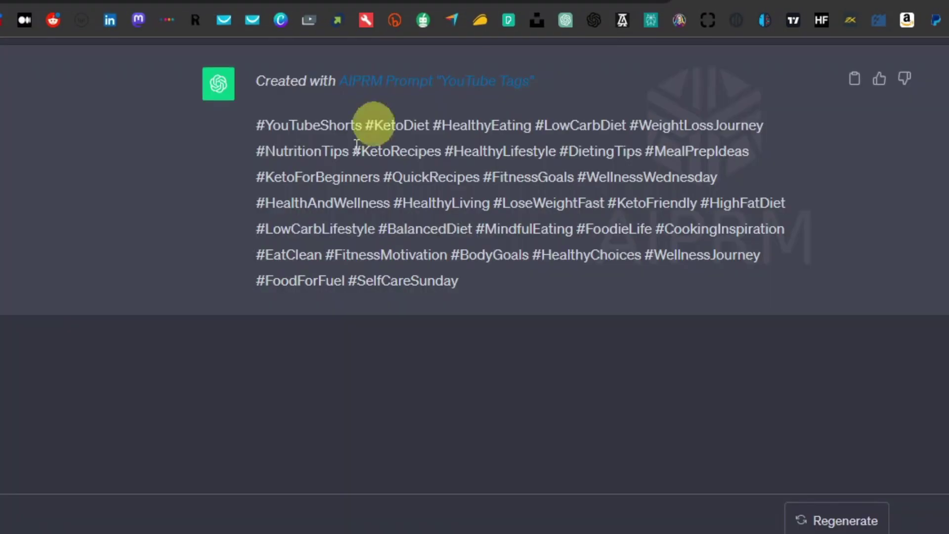
- Open the blog's ChatGPT Chrome Extensions article
{"action": "scroll", "coordinate": [455, 301], "scroll_direction": "up", "scroll_amount": 3}
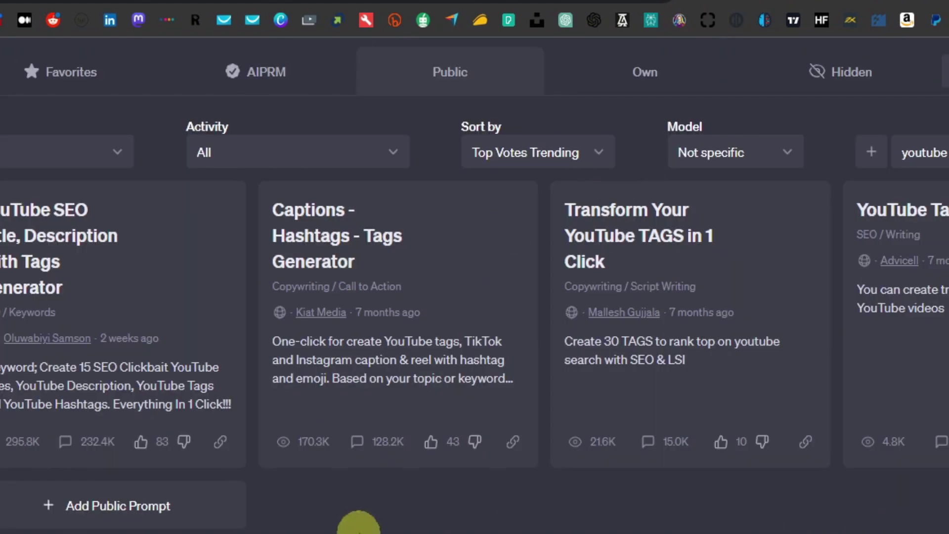
{"action": "scroll", "coordinate": [648, 289], "scroll_direction": "up", "scroll_amount": 3}
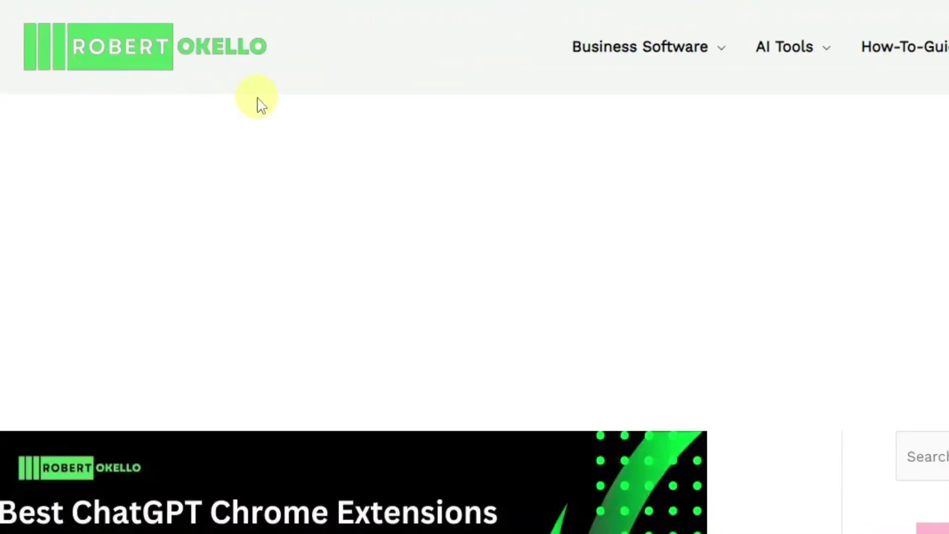
{"action": "mouse_move", "coordinate": [826, 53]}
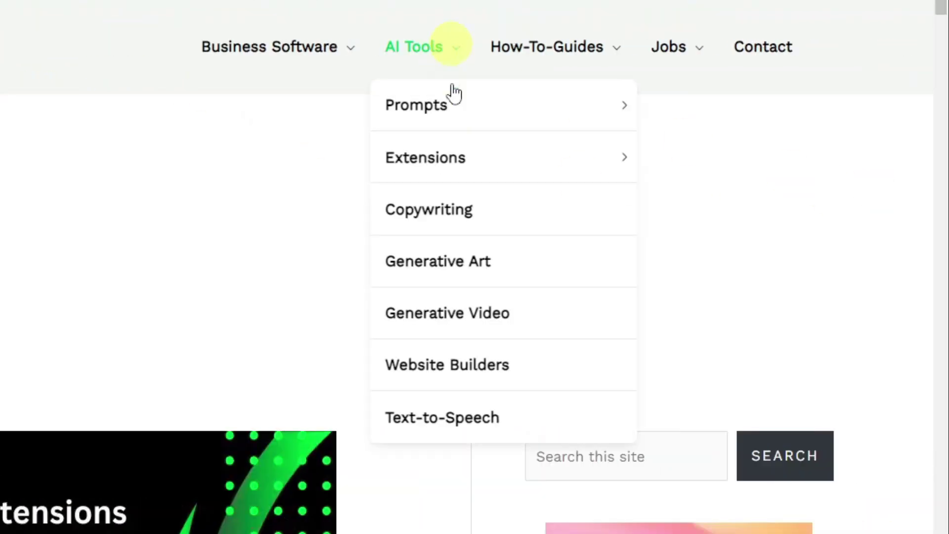
{"action": "mouse_move", "coordinate": [452, 171]}
{"action": "left_click", "coordinate": [677, 163]}
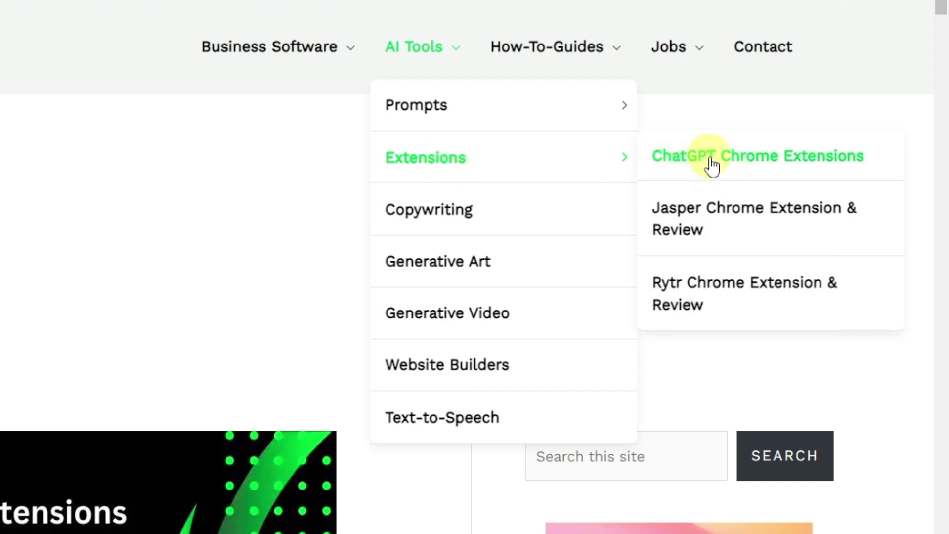
- Follow the article's 'Download AIPRM extension' link, then scroll back up
{"action": "scroll", "coordinate": [252, 275], "scroll_direction": "down", "scroll_amount": 7}
{"action": "scroll", "coordinate": [251, 275], "scroll_direction": "down", "scroll_amount": 20}
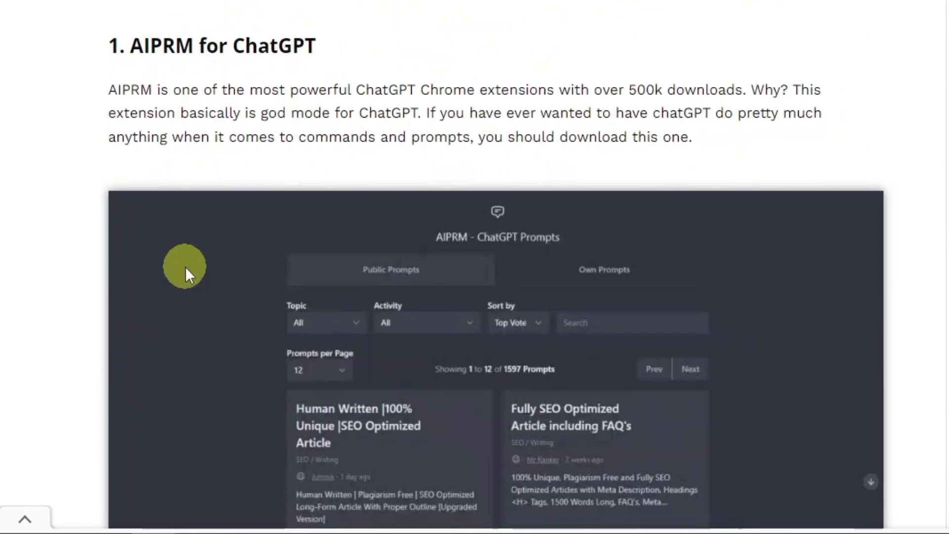
{"action": "left_click", "coordinate": [121, 327]}
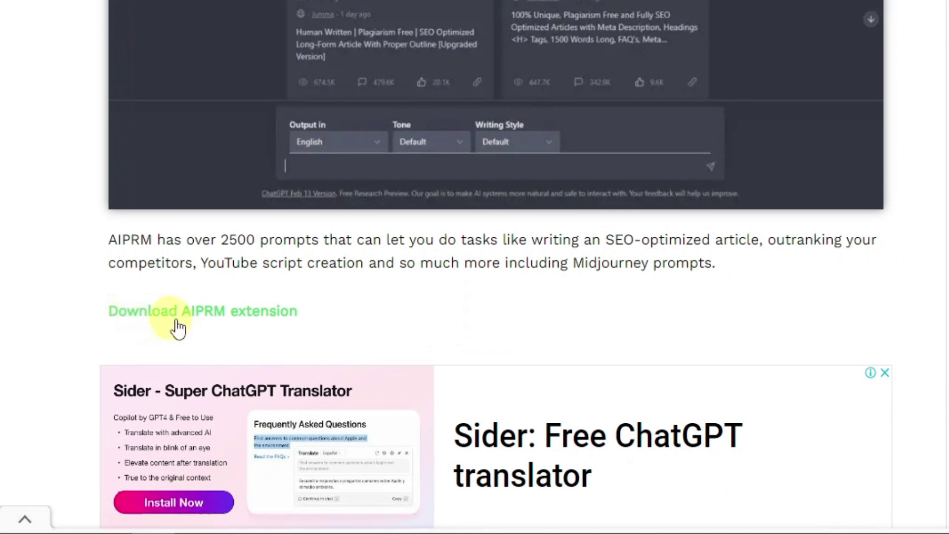
{"action": "scroll", "coordinate": [309, 326], "scroll_direction": "up", "scroll_amount": 10}
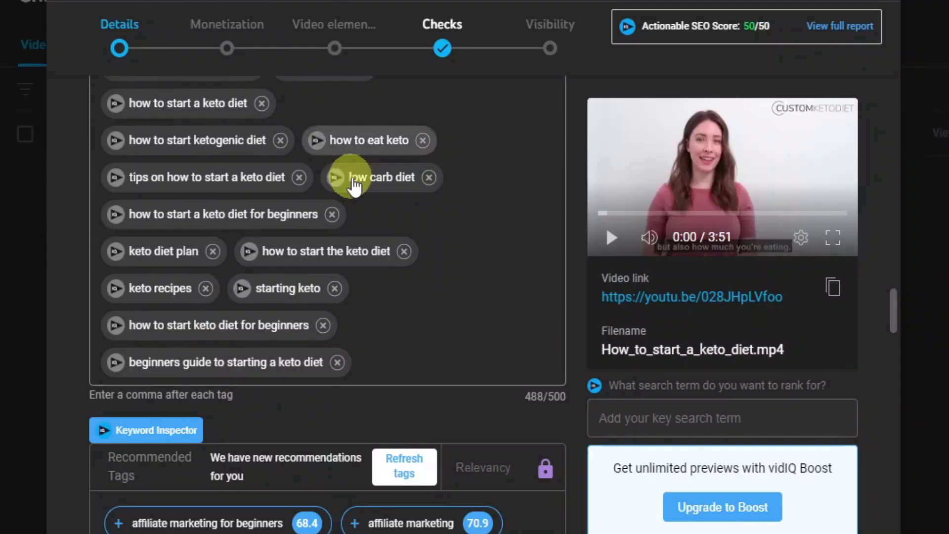
- Return to the video details in YouTube Studio and scroll back up through tags and Audience
{"action": "left_click", "coordinate": [590, 424]}
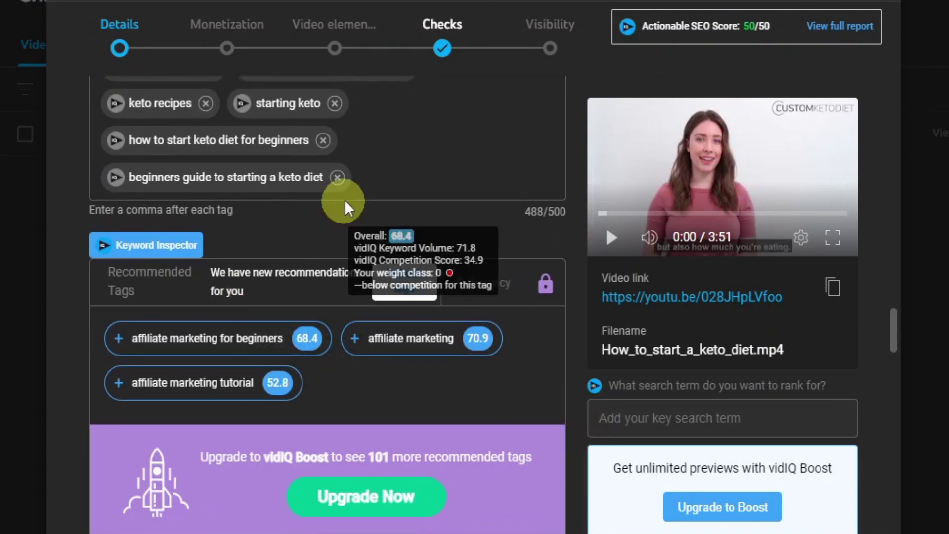
{"action": "scroll", "coordinate": [353, 391], "scroll_direction": "up", "scroll_amount": 10}
{"action": "scroll", "coordinate": [352, 389], "scroll_direction": "up", "scroll_amount": 15}
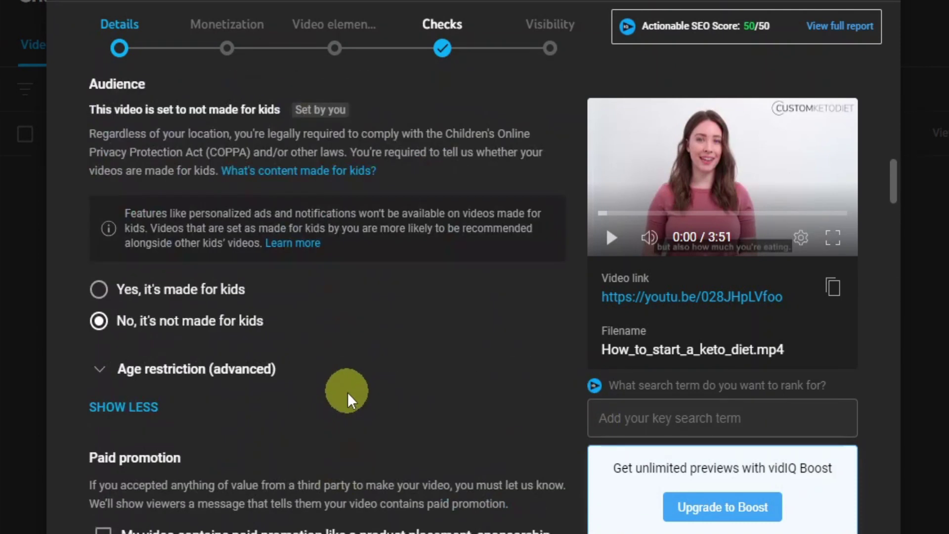
{"action": "scroll", "coordinate": [266, 266], "scroll_direction": "up", "scroll_amount": 2}
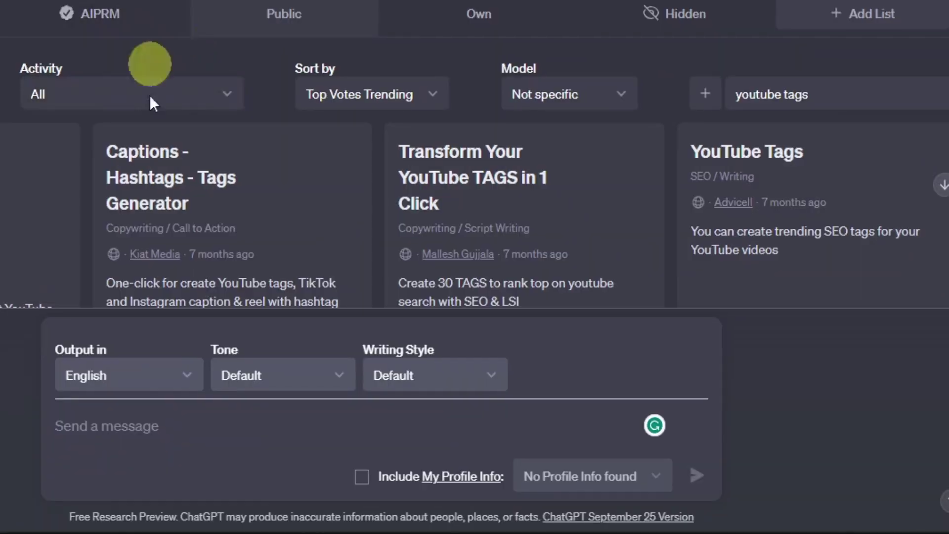
- Send ChatGPT the pasted prompt for a 200-word point-form Keto description using 'How to start a Keto diet' three times
{"action": "left_click", "coordinate": [237, 450]}
{"action": "key", "text": "ctrl+v"}
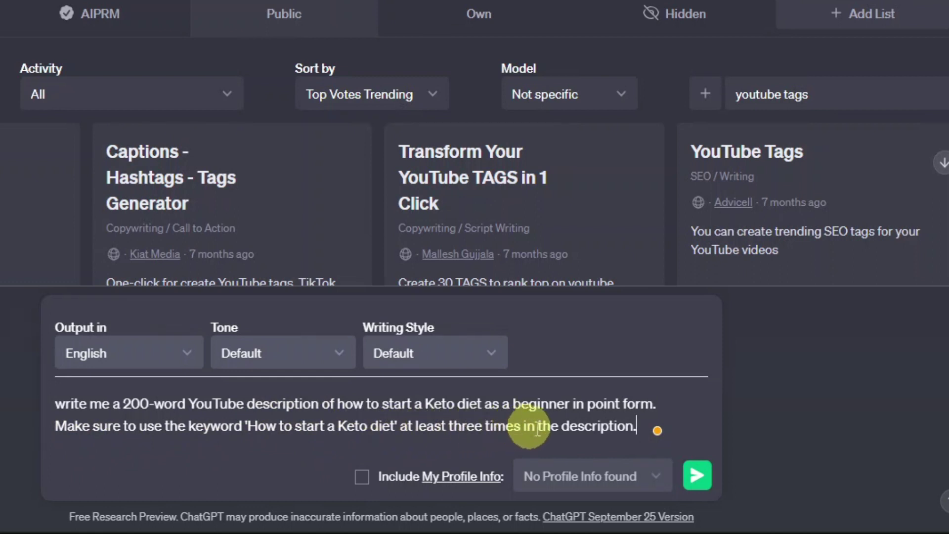
{"action": "left_click_drag", "start_coordinate": [252, 430], "coordinate": [394, 431]}
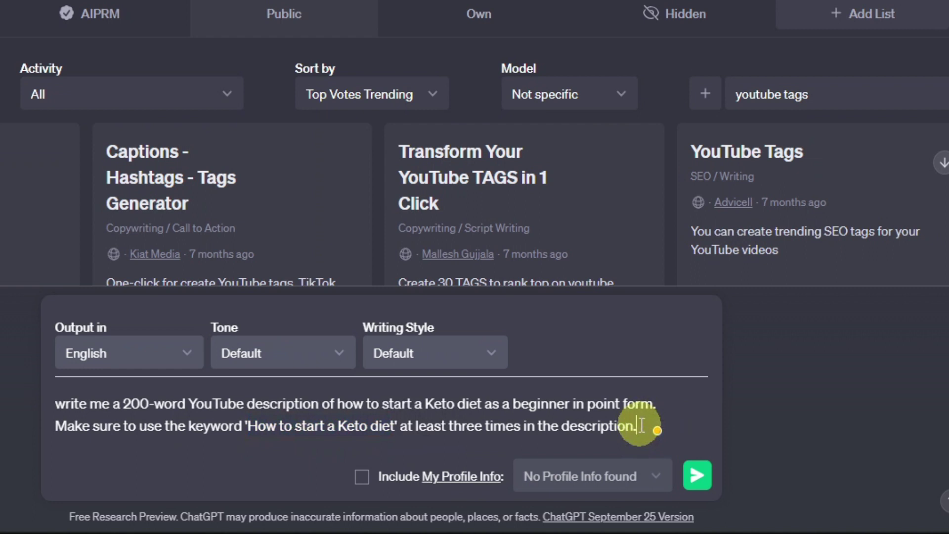
{"action": "key", "text": "Return"}
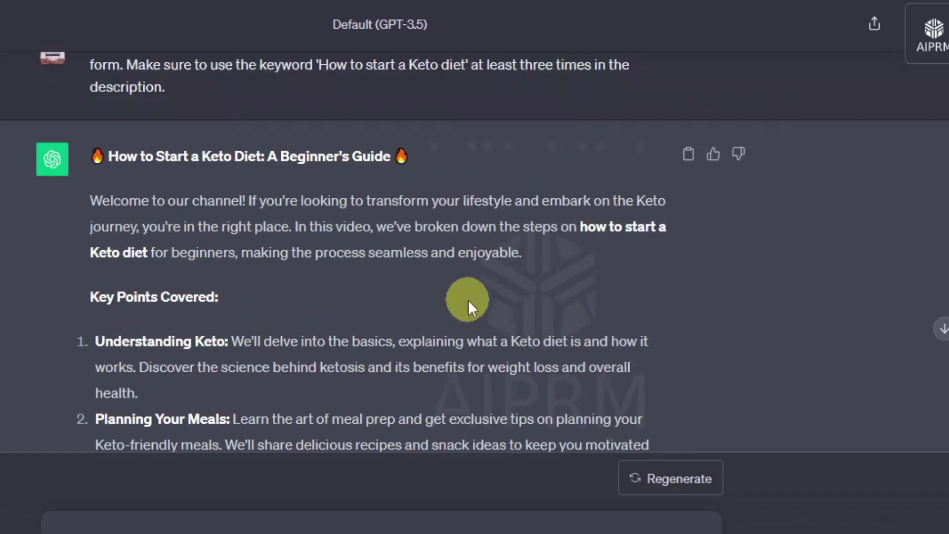
{"action": "scroll", "coordinate": [468, 299], "scroll_direction": "up", "scroll_amount": 1}
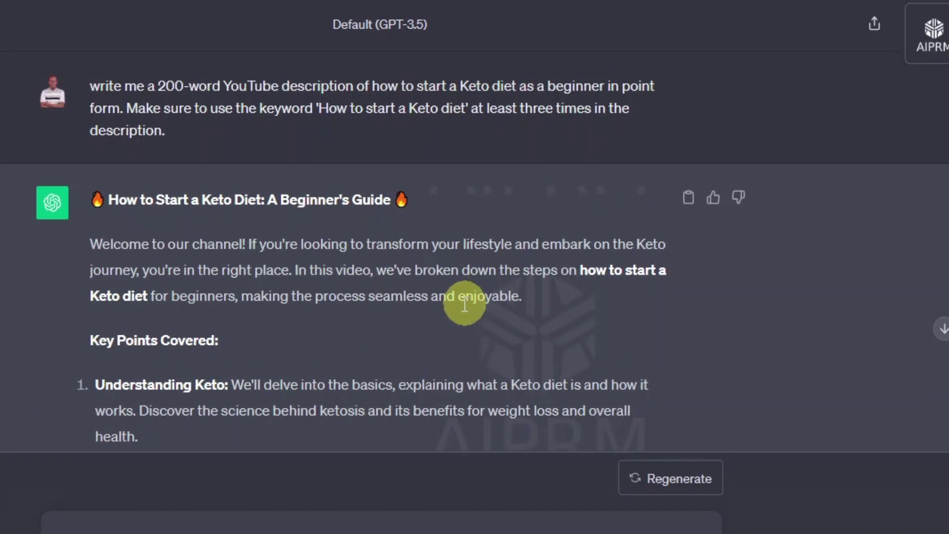
- Check that 'How to start a Keto diet' appears in the response's title, opening and closing paragraphs
{"action": "scroll", "coordinate": [447, 246], "scroll_direction": "down", "scroll_amount": 2}
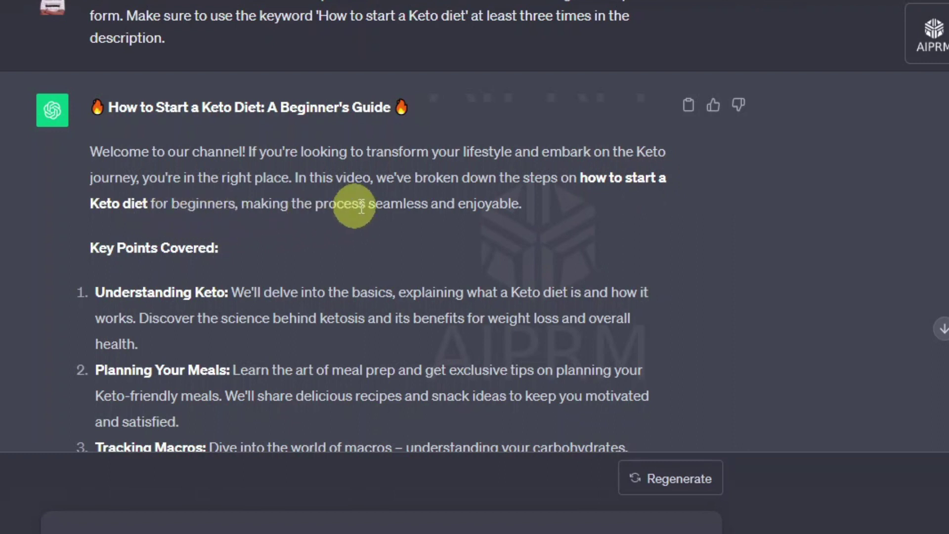
{"action": "scroll", "coordinate": [224, 256], "scroll_direction": "down", "scroll_amount": 2}
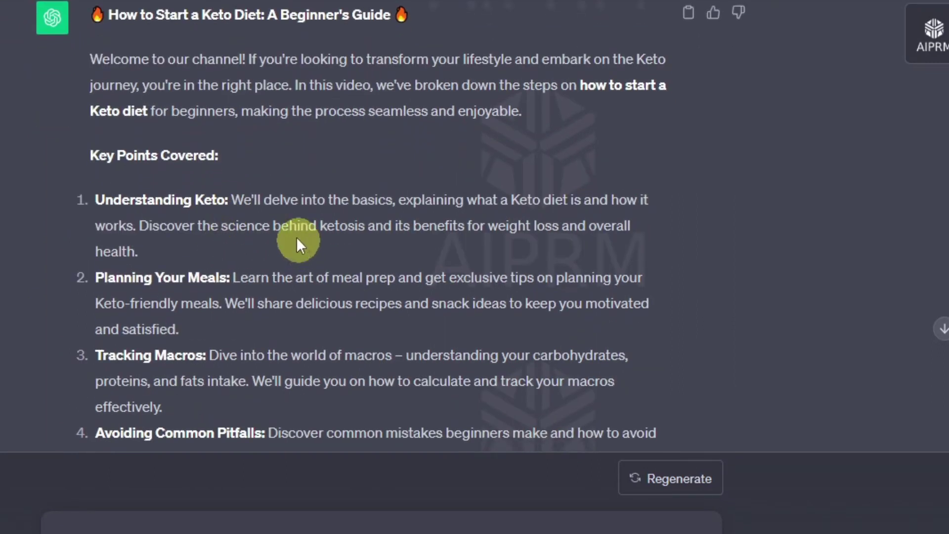
{"action": "scroll", "coordinate": [227, 248], "scroll_direction": "down", "scroll_amount": 5}
{"action": "scroll", "coordinate": [173, 241], "scroll_direction": "up", "scroll_amount": 7}
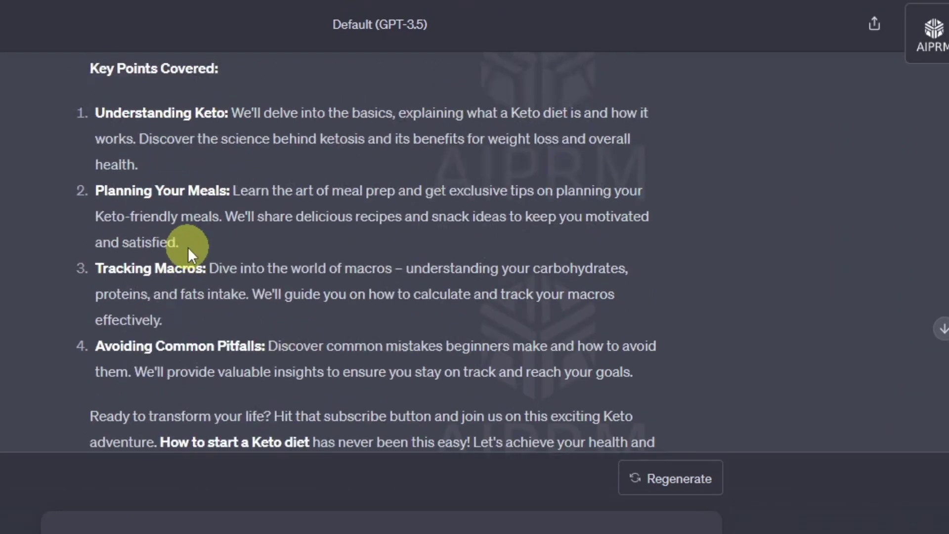
{"action": "left_click_drag", "start_coordinate": [106, 108], "coordinate": [257, 113]}
{"action": "left_click_drag", "start_coordinate": [581, 179], "coordinate": [146, 205]}
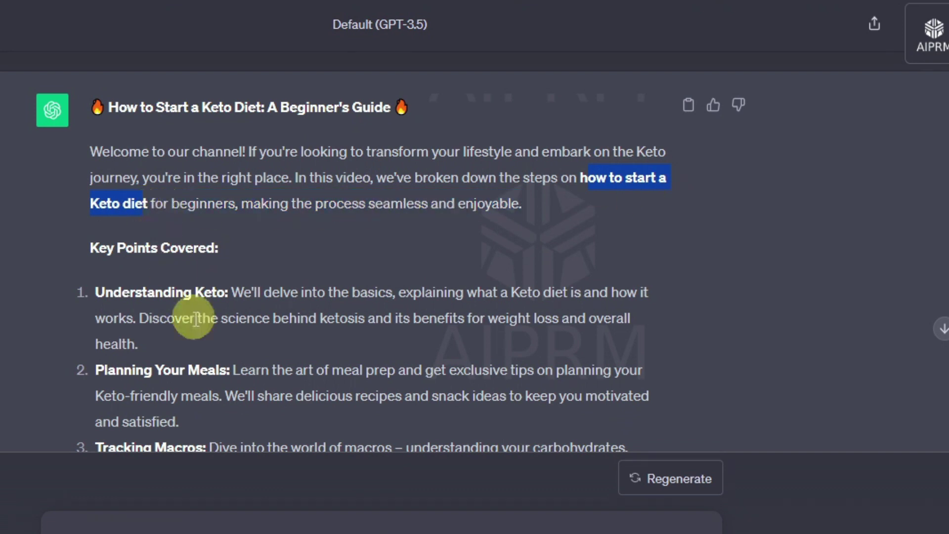
{"action": "scroll", "coordinate": [197, 318], "scroll_direction": "down", "scroll_amount": 4}
{"action": "scroll", "coordinate": [236, 301], "scroll_direction": "down", "scroll_amount": 4}
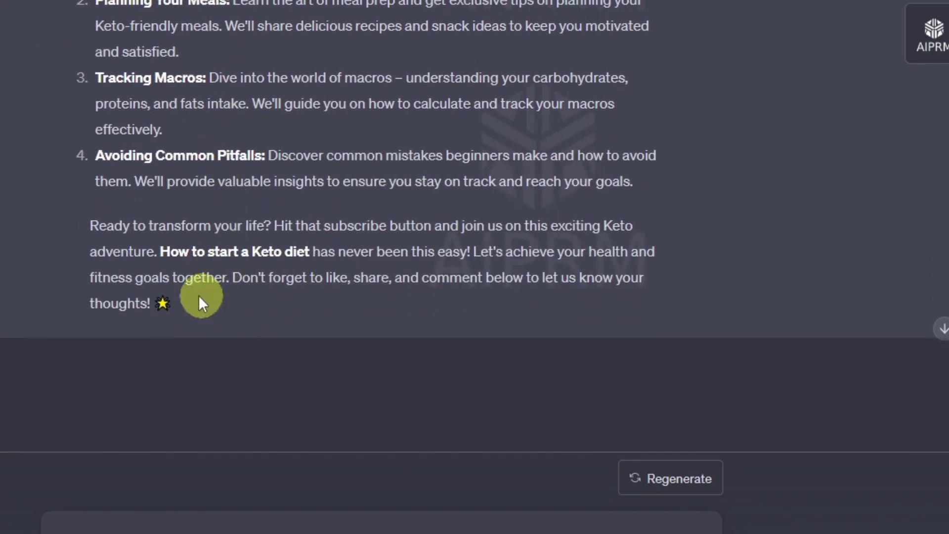
{"action": "left_click_drag", "start_coordinate": [170, 252], "coordinate": [310, 261]}
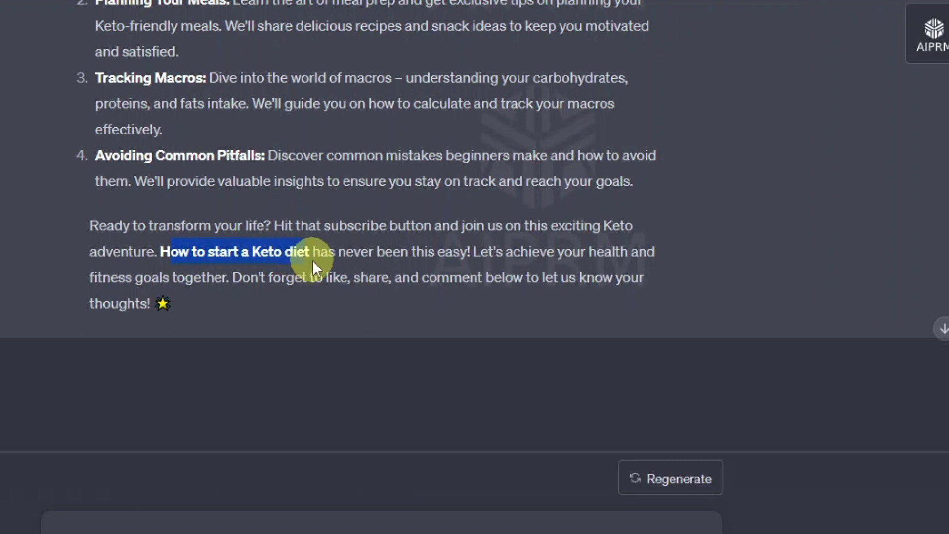
- Copy the entire generated Keto description and return to YouTube Studio
{"action": "left_click_drag", "start_coordinate": [195, 314], "coordinate": [76, 146]}
{"action": "right_click", "coordinate": [134, 160]}
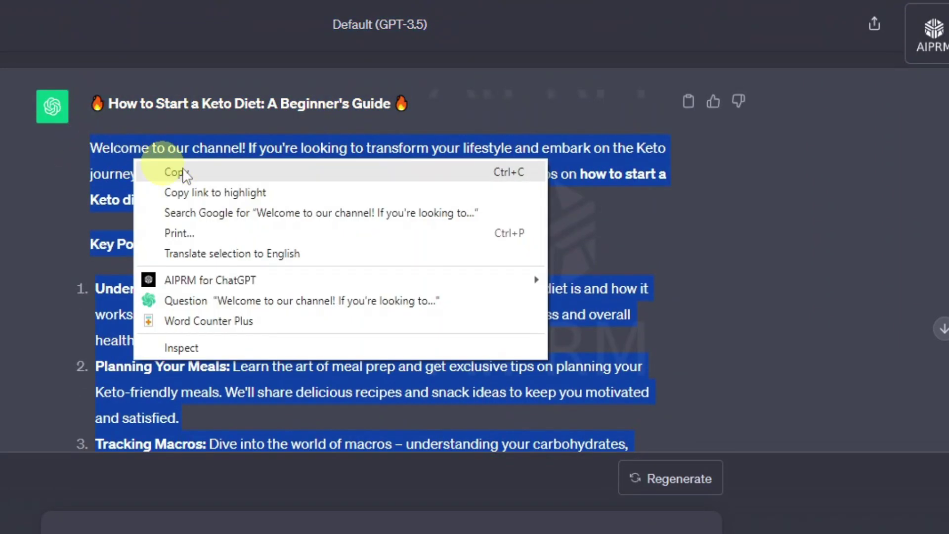
{"action": "left_click", "coordinate": [226, 174]}
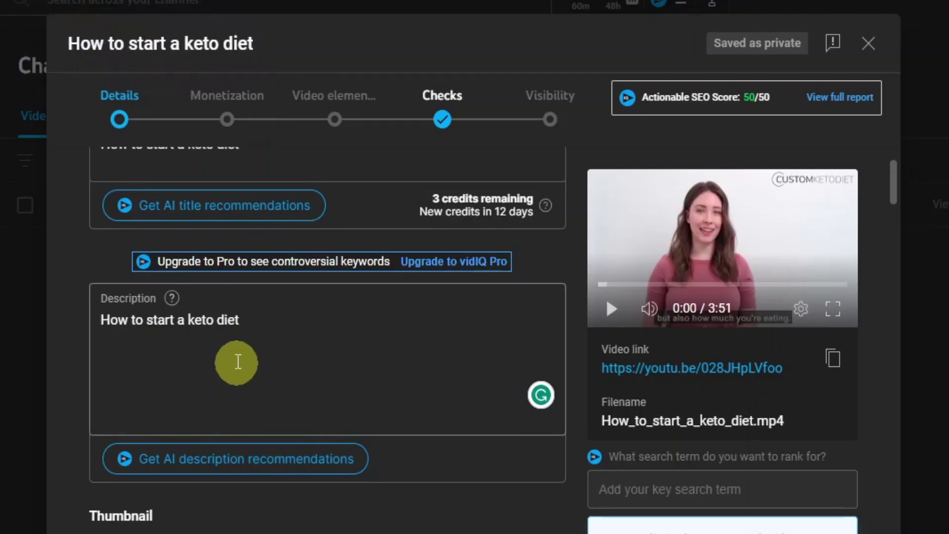
{"action": "key", "text": "ctrl+a"}
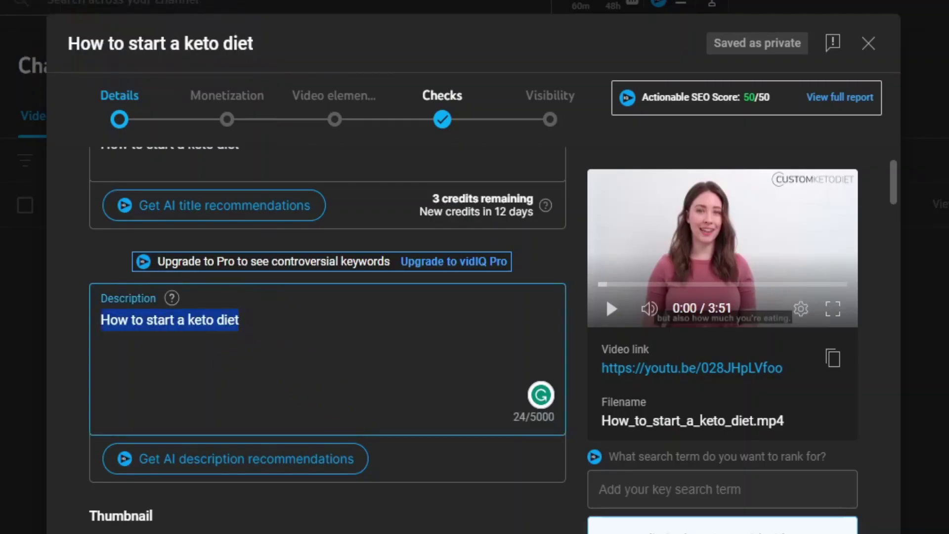
- Replace the old video description with the copied ChatGPT Keto text
{"action": "right_click", "coordinate": [196, 321]}
{"action": "left_click", "coordinate": [280, 402]}
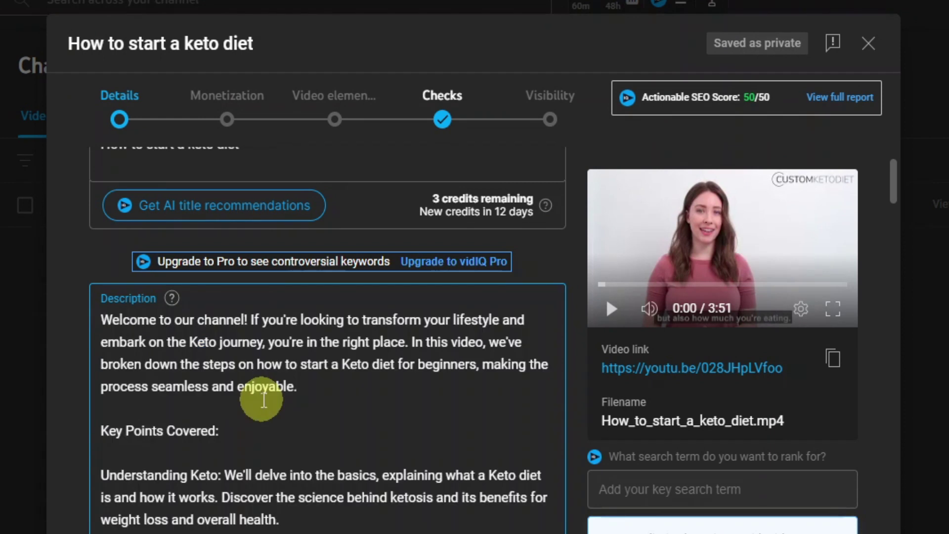
{"action": "scroll", "coordinate": [236, 417], "scroll_direction": "up", "scroll_amount": 5}
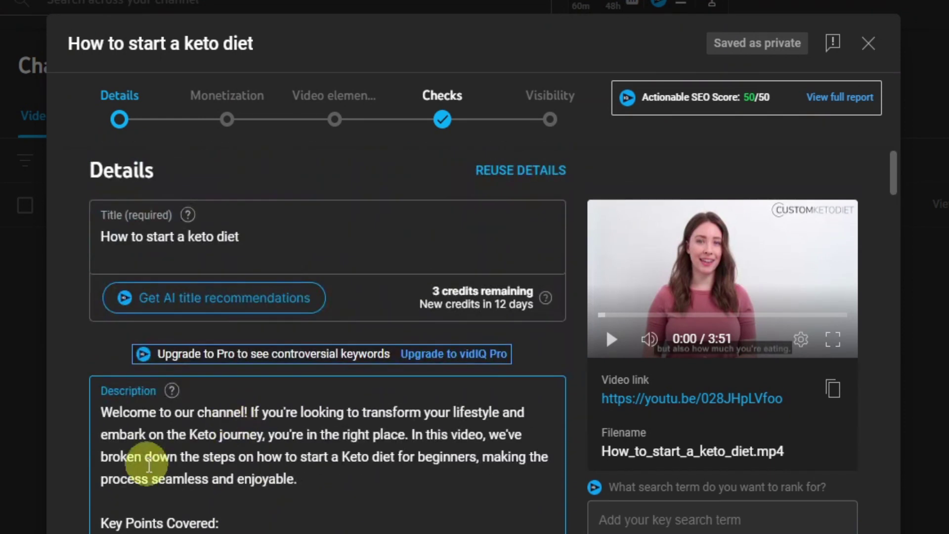
{"action": "scroll", "coordinate": [242, 445], "scroll_direction": "down", "scroll_amount": 2}
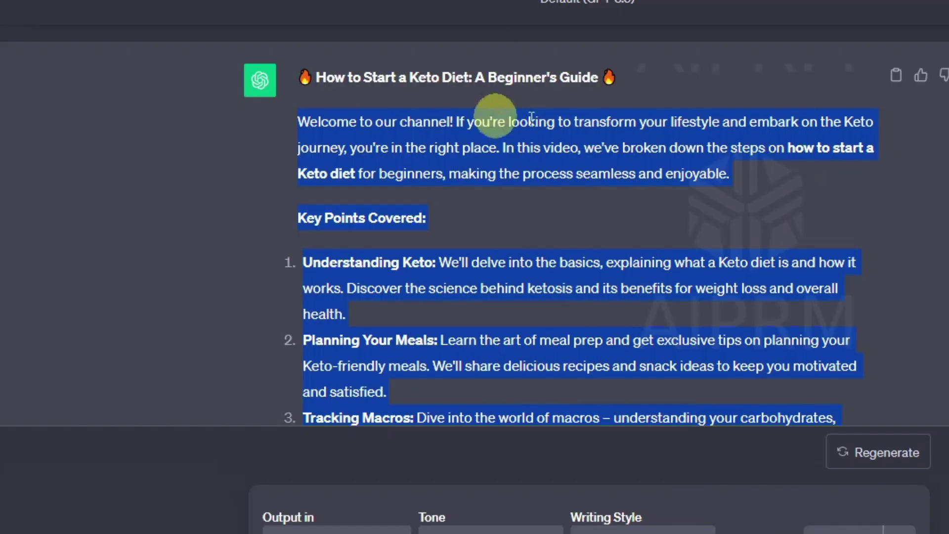
- Add the '🔥 How to Start a Keto Diet: A Beginner's Guide 🔥' line at the description's top
{"action": "left_click", "coordinate": [356, 78]}
{"action": "left_click_drag", "start_coordinate": [299, 79], "coordinate": [621, 73]}
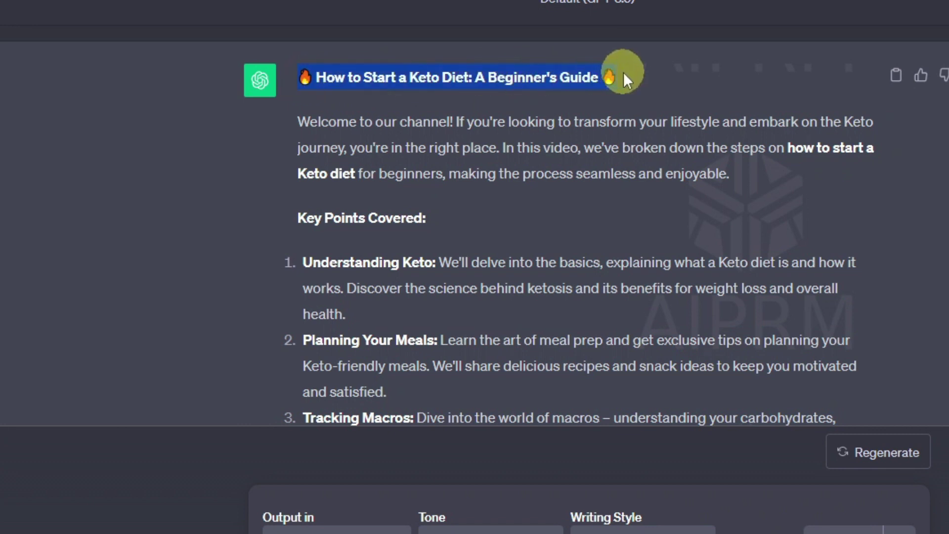
{"action": "right_click", "coordinate": [539, 74]}
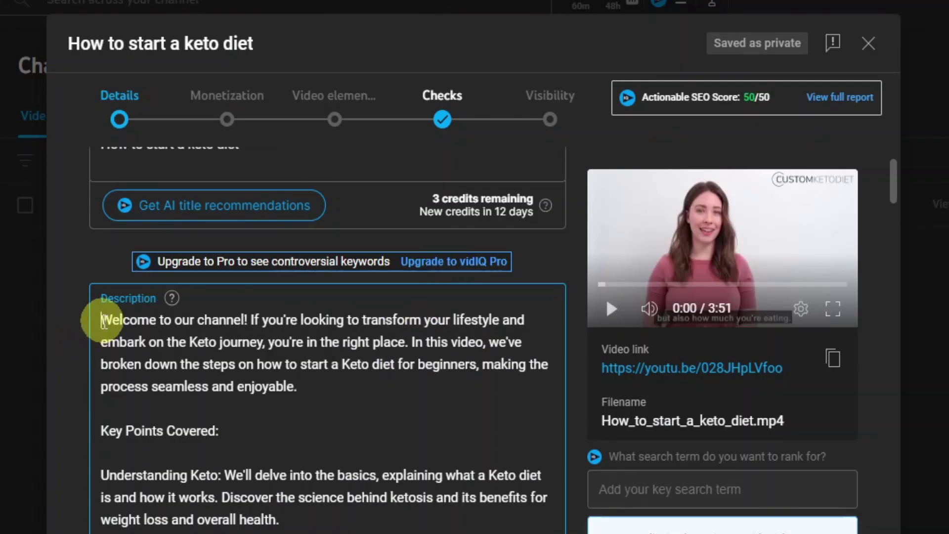
{"action": "key", "text": "Return"}
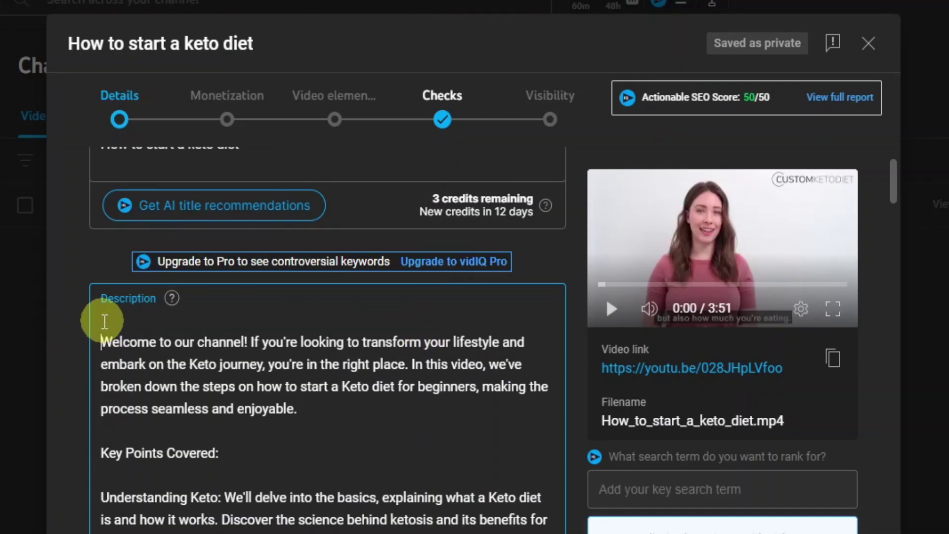
{"action": "key", "text": "ctrl+v"}
- Look over the updated description and video title, now scoring vidIQ SEO 50/50
{"action": "scroll", "coordinate": [399, 423], "scroll_direction": "down", "scroll_amount": 8}
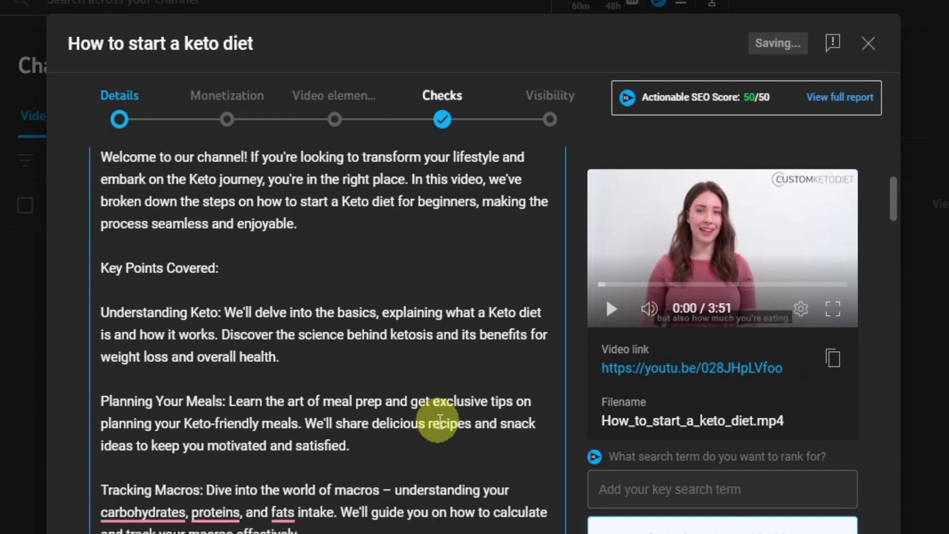
{"action": "scroll", "coordinate": [440, 421], "scroll_direction": "up", "scroll_amount": 2}
{"action": "scroll", "coordinate": [466, 375], "scroll_direction": "down", "scroll_amount": 5}
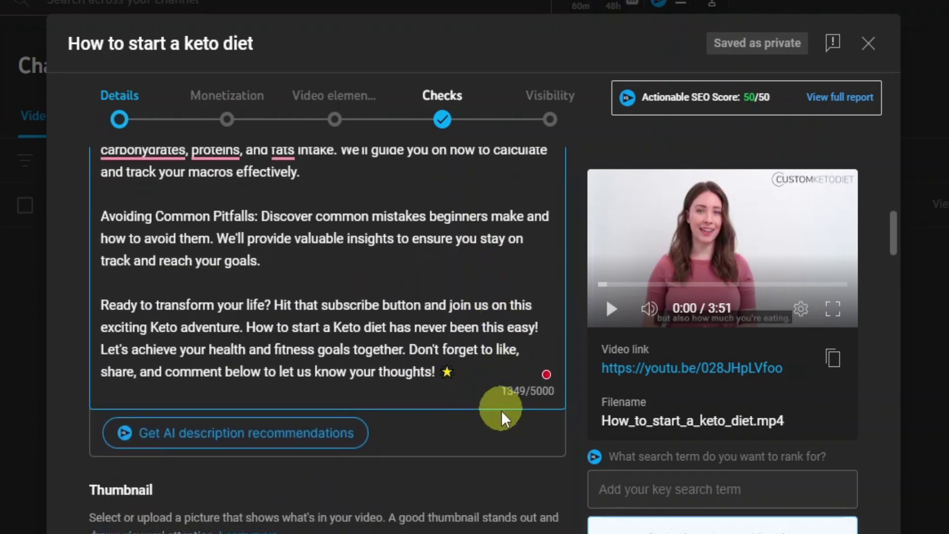
{"action": "scroll", "coordinate": [495, 395], "scroll_direction": "up", "scroll_amount": 12}
{"action": "scroll", "coordinate": [497, 398], "scroll_direction": "down", "scroll_amount": 3}
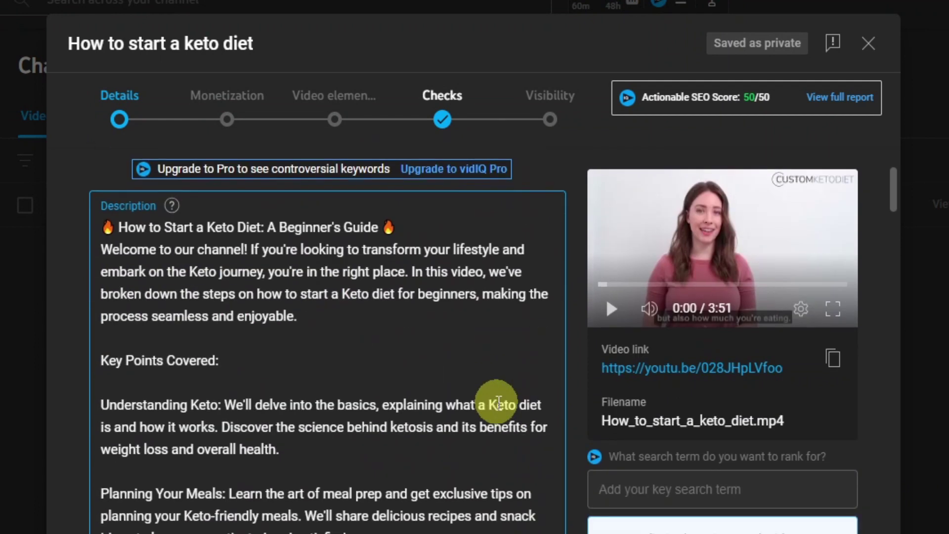
{"action": "scroll", "coordinate": [497, 403], "scroll_direction": "up", "scroll_amount": 2}
{"action": "left_click_drag", "start_coordinate": [118, 319], "coordinate": [388, 320]}
{"action": "scroll", "coordinate": [469, 371], "scroll_direction": "up", "scroll_amount": 2}
{"action": "left_click", "coordinate": [483, 456]}
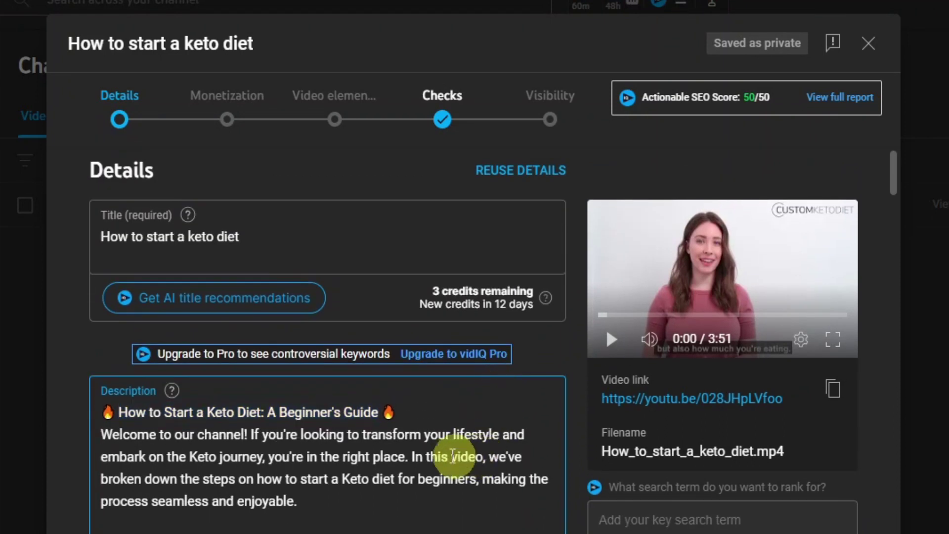
{"action": "left_click", "coordinate": [153, 239]}
{"action": "scroll", "coordinate": [303, 413], "scroll_direction": "down", "scroll_amount": 5}
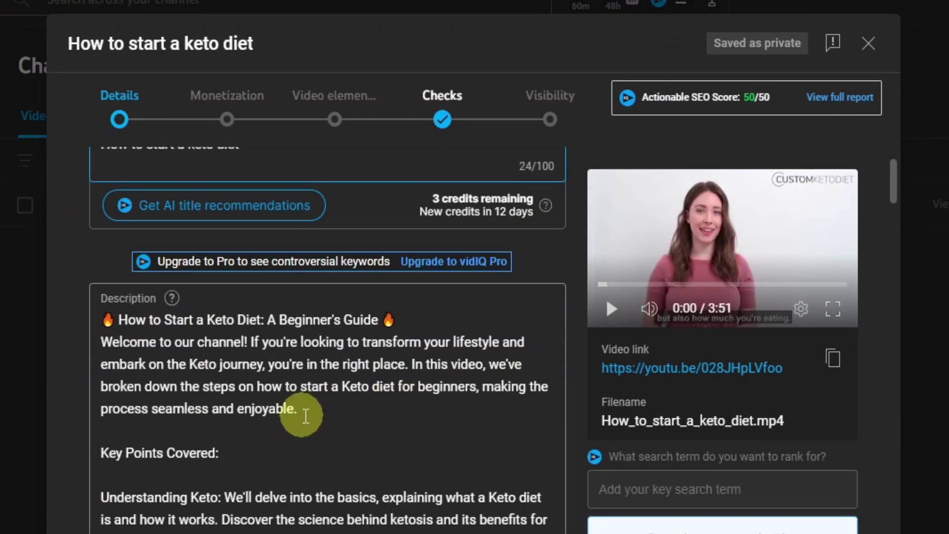
{"action": "scroll", "coordinate": [481, 421], "scroll_direction": "down", "scroll_amount": 10}
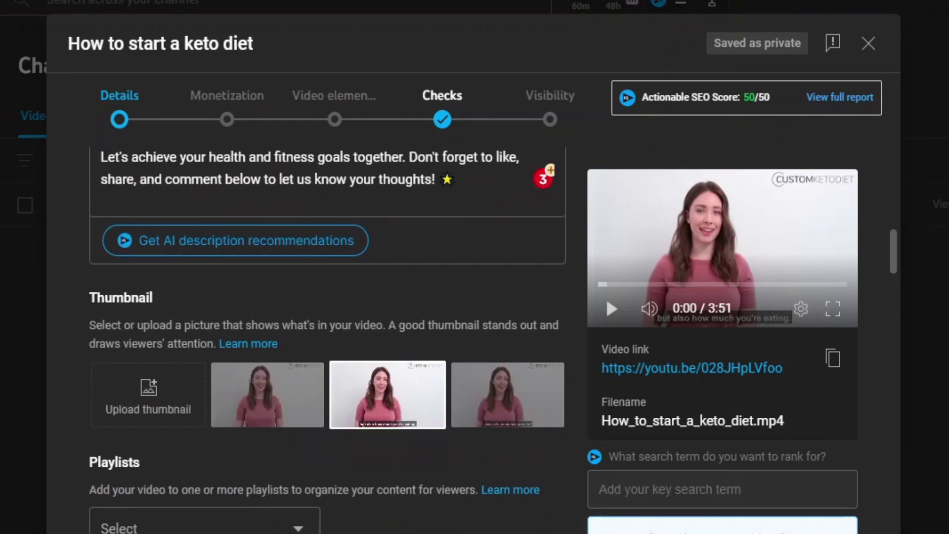
{"action": "scroll", "coordinate": [304, 470], "scroll_direction": "down", "scroll_amount": 5}
{"action": "scroll", "coordinate": [303, 470], "scroll_direction": "up", "scroll_amount": 8}
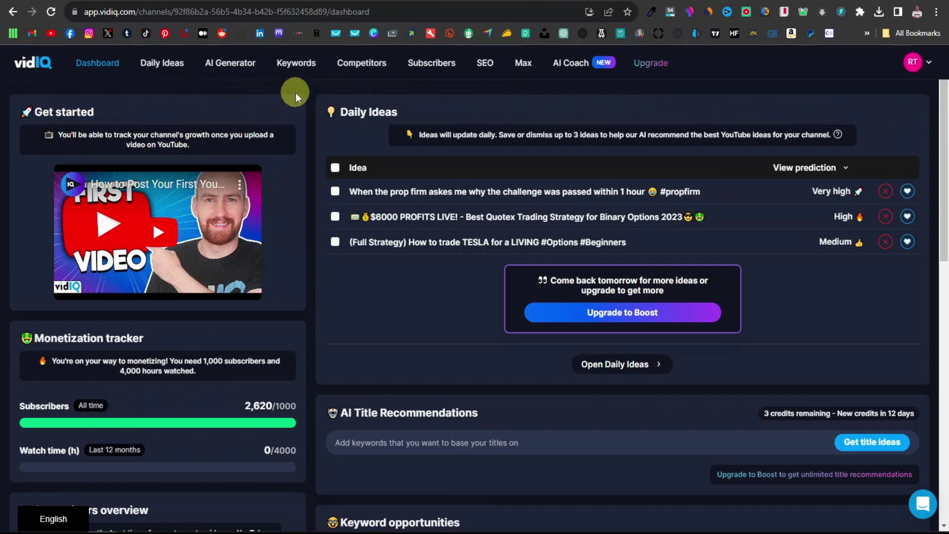
- Run vidIQ keyword research on the copied title 'how to start a keto diet', scoring 44
{"action": "left_click", "coordinate": [301, 65]}
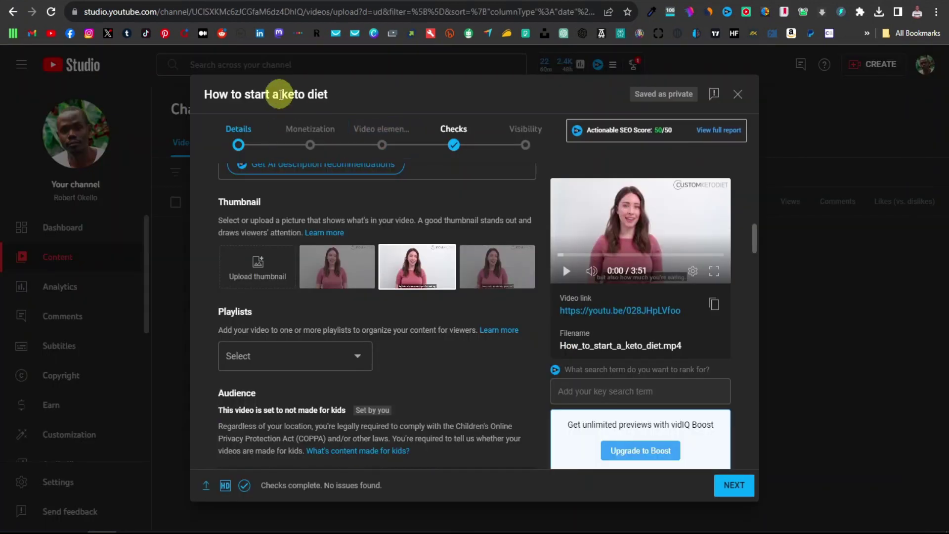
{"action": "triple_click", "coordinate": [281, 95]}
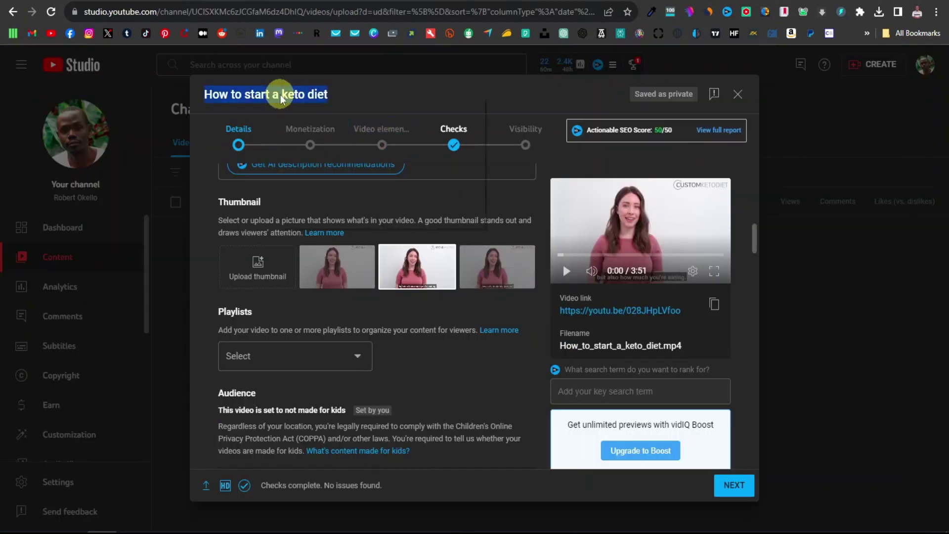
{"action": "right_click", "coordinate": [280, 95]}
{"action": "left_click", "coordinate": [307, 101]}
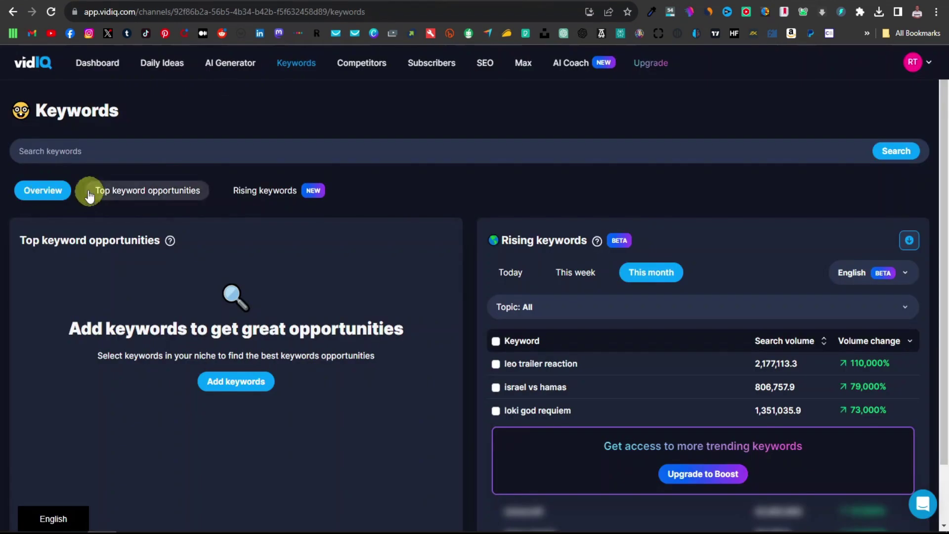
{"action": "right_click", "coordinate": [78, 151]}
{"action": "left_click", "coordinate": [131, 240]}
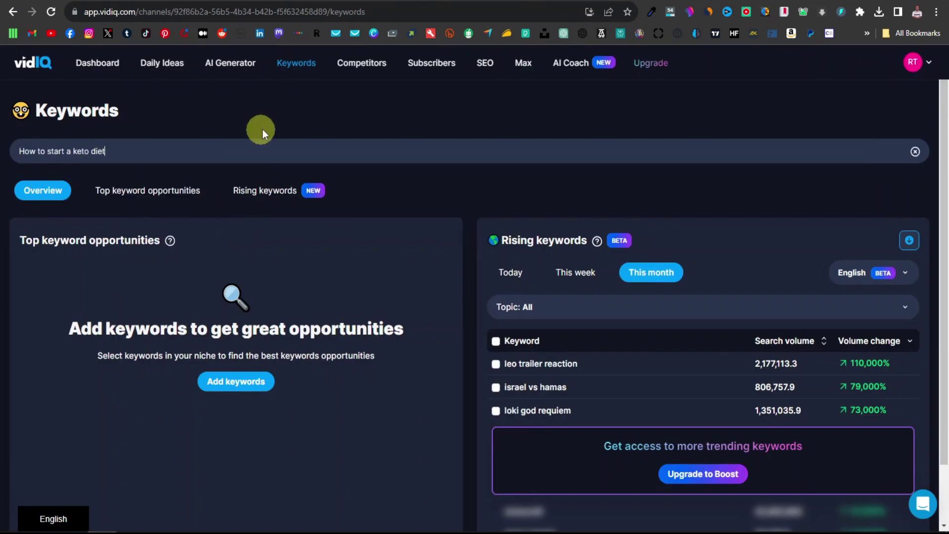
{"action": "key", "text": "Return"}
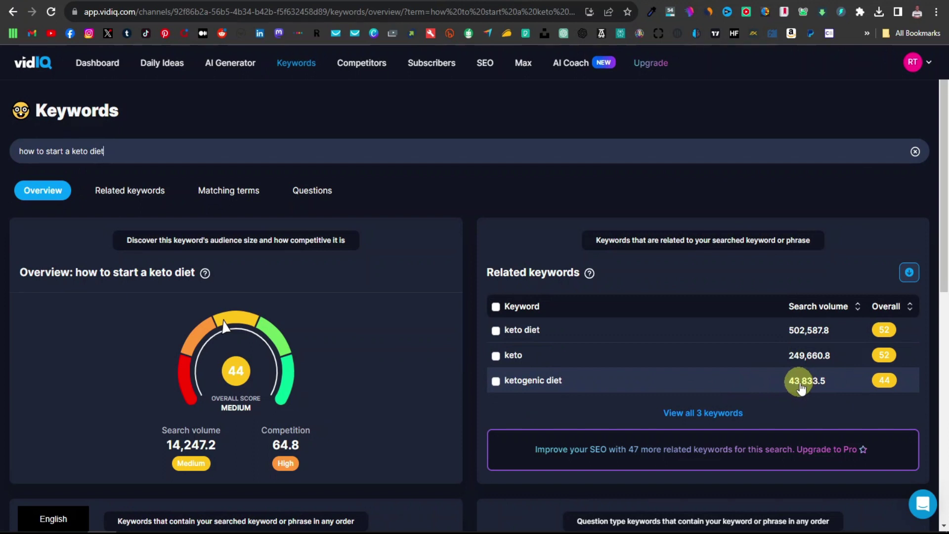
- Scroll through vidIQ's Matching terms and Questions tables for the keto keyword, then return to YouTube Studio
{"action": "scroll", "coordinate": [801, 389], "scroll_direction": "down", "scroll_amount": 7}
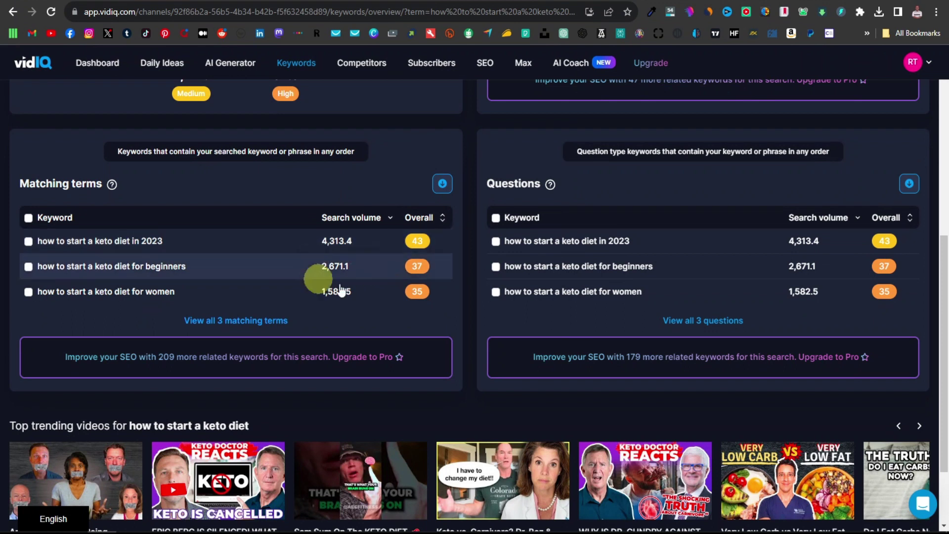
{"action": "scroll", "coordinate": [371, 286], "scroll_direction": "up", "scroll_amount": 4}
{"action": "scroll", "coordinate": [382, 318], "scroll_direction": "down", "scroll_amount": 3}
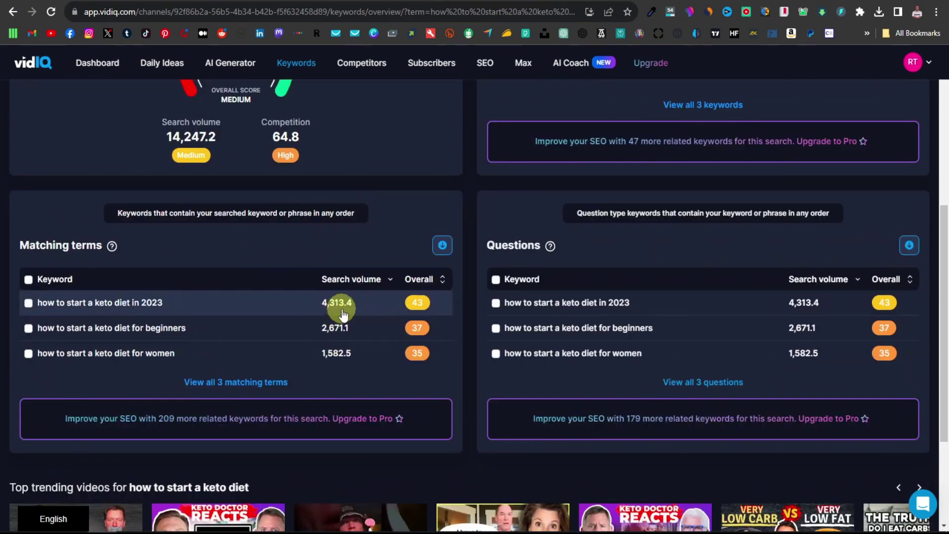
{"action": "scroll", "coordinate": [346, 314], "scroll_direction": "up", "scroll_amount": 3}
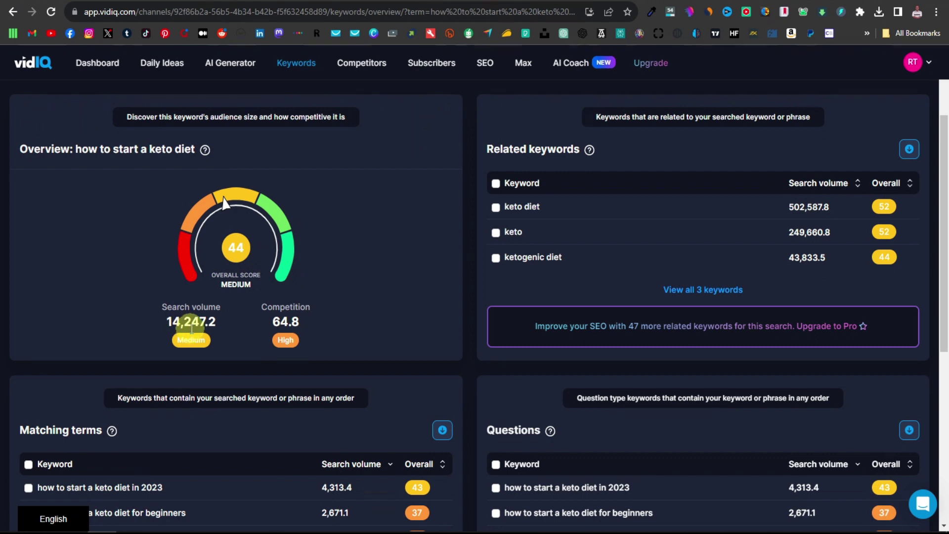
{"action": "scroll", "coordinate": [191, 327], "scroll_direction": "up", "scroll_amount": 2}
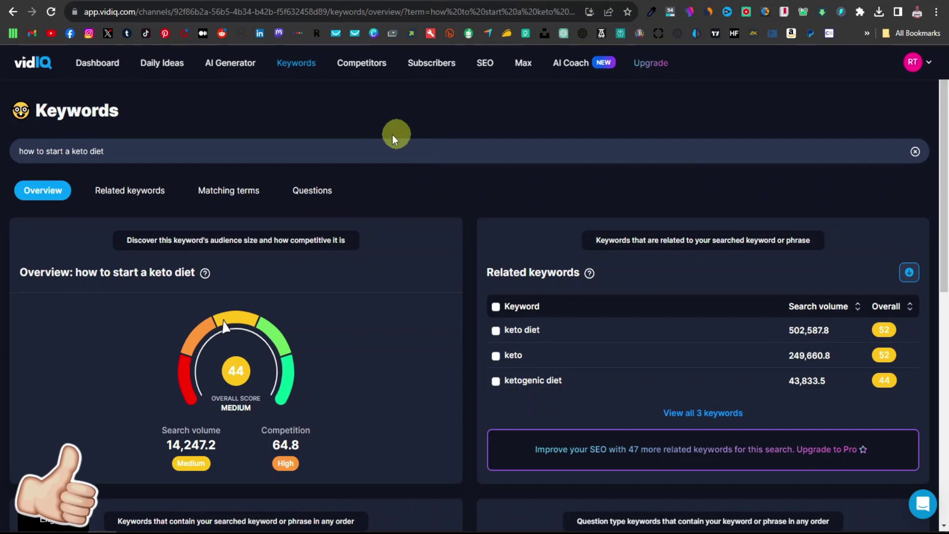
{"action": "scroll", "coordinate": [406, 219], "scroll_direction": "down", "scroll_amount": 1}
{"action": "scroll", "coordinate": [170, 188], "scroll_direction": "up", "scroll_amount": 1}
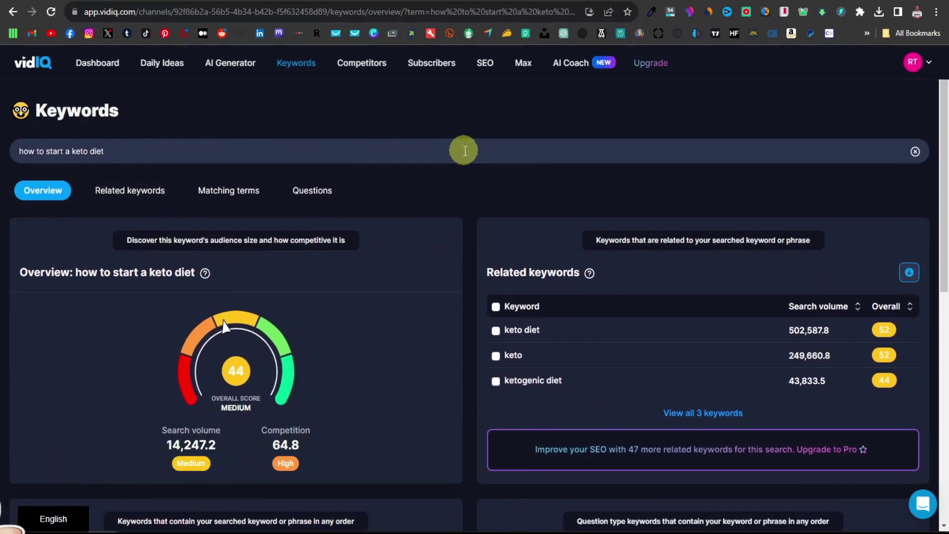
{"action": "left_click", "coordinate": [440, 3]}
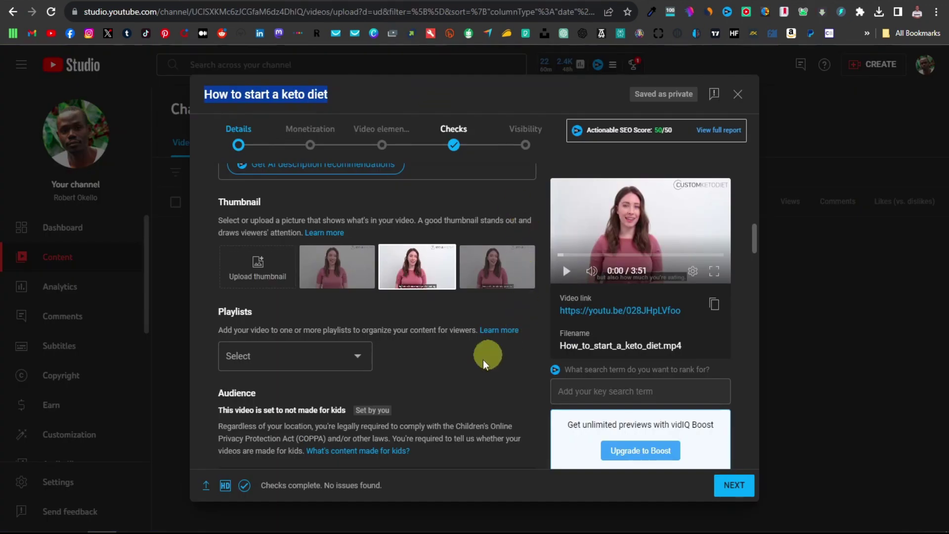
- Set the keto video's monetization to On
{"action": "left_click", "coordinate": [310, 144]}
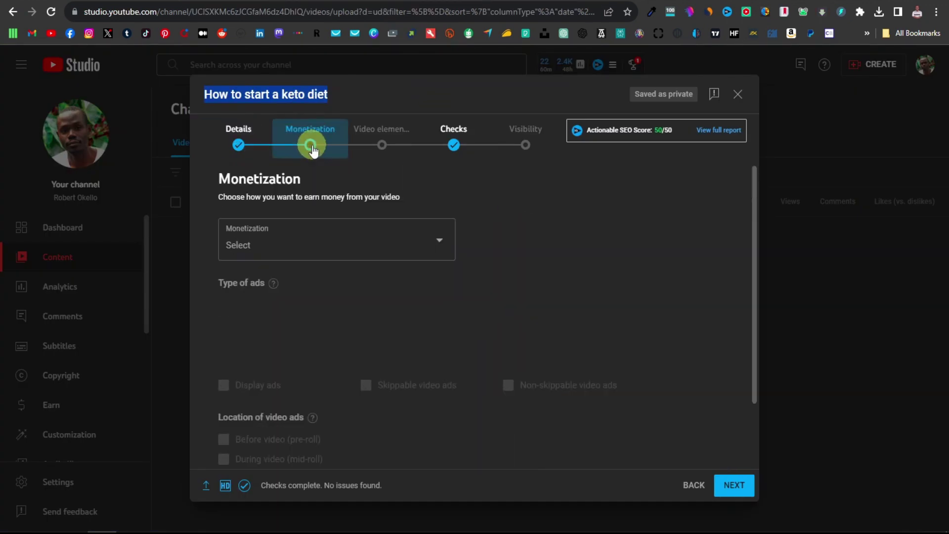
{"action": "left_click", "coordinate": [368, 104]}
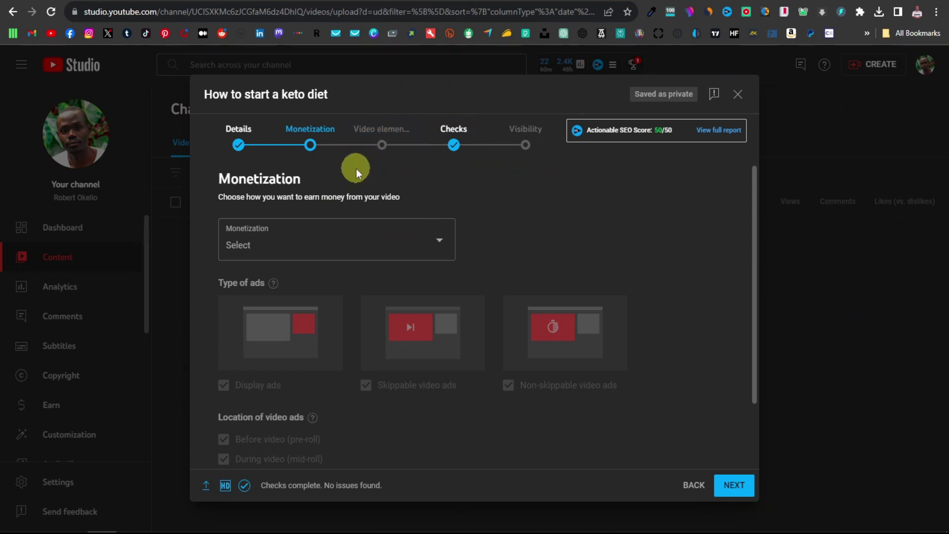
{"action": "left_click", "coordinate": [391, 153]}
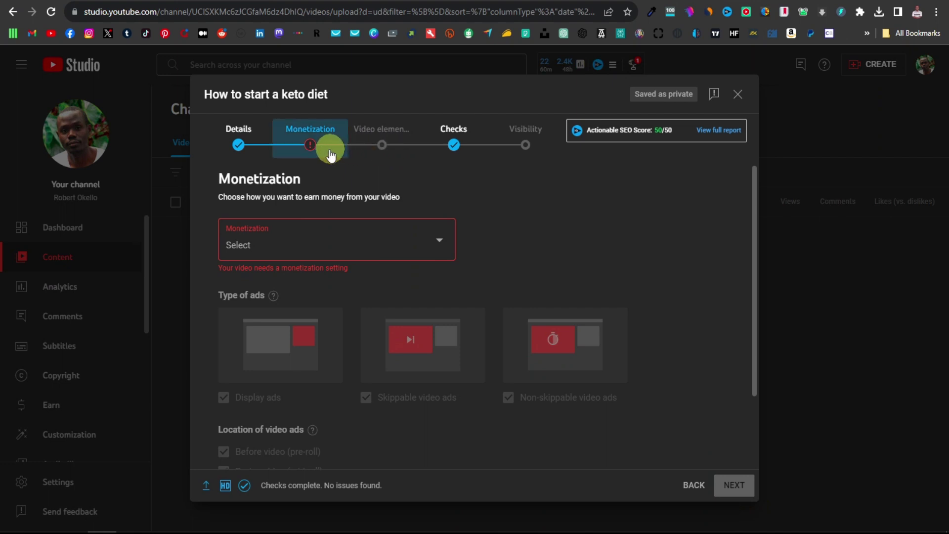
{"action": "left_click", "coordinate": [312, 246]}
{"action": "left_click", "coordinate": [238, 237]}
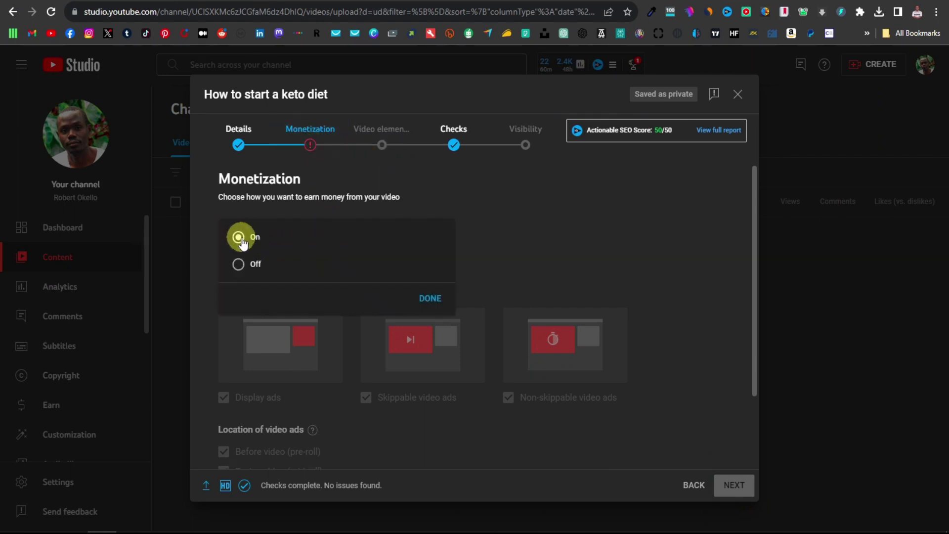
{"action": "left_click", "coordinate": [428, 299]}
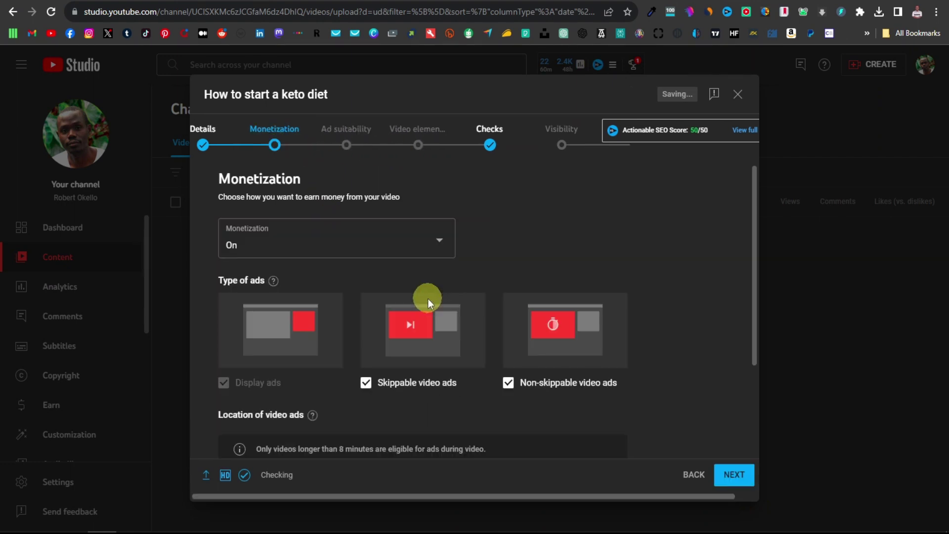
- Submit an ad suitability rating of None of the above
{"action": "left_click", "coordinate": [346, 142]}
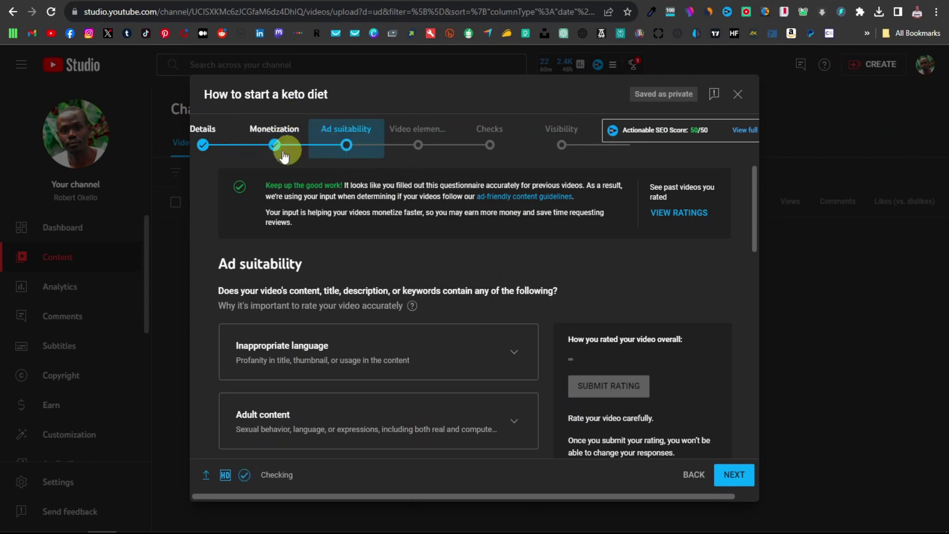
{"action": "scroll", "coordinate": [415, 281], "scroll_direction": "down", "scroll_amount": 10}
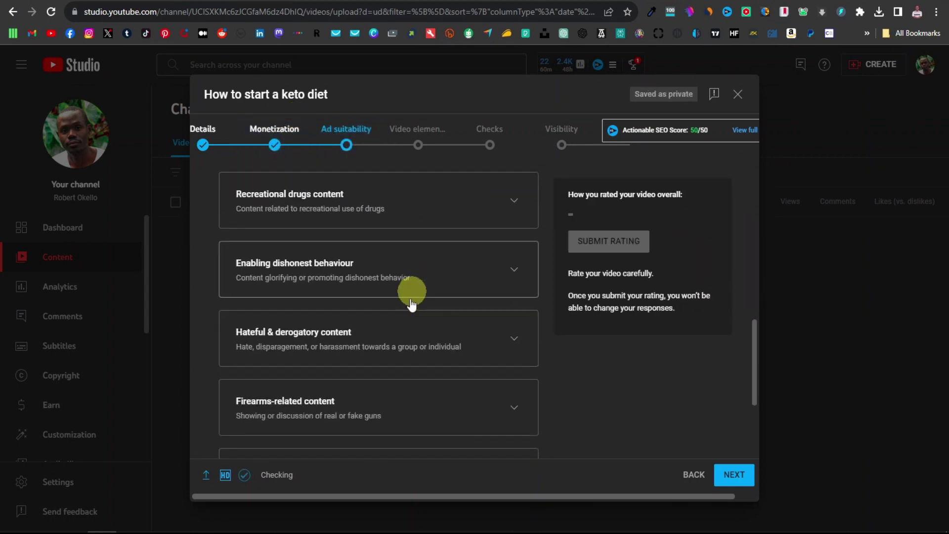
{"action": "left_click", "coordinate": [229, 434]}
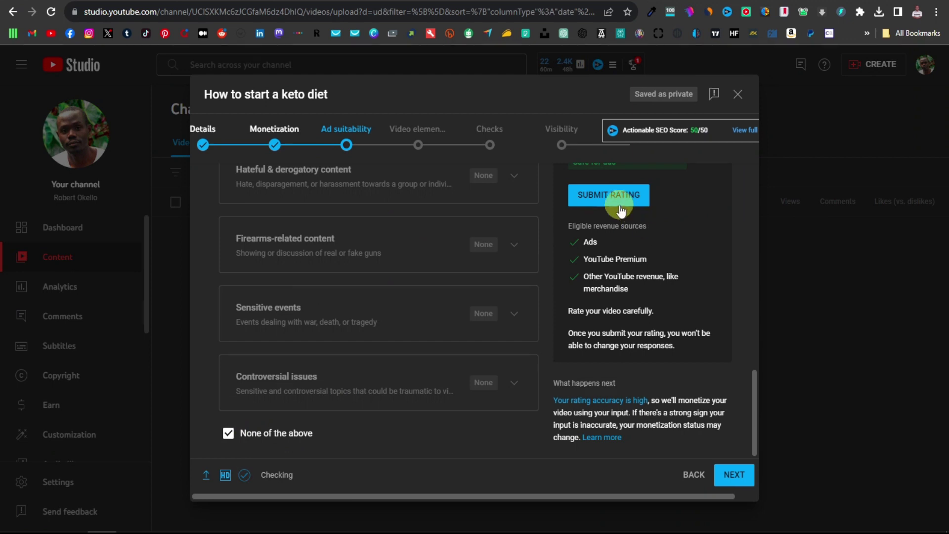
{"action": "left_click", "coordinate": [621, 205]}
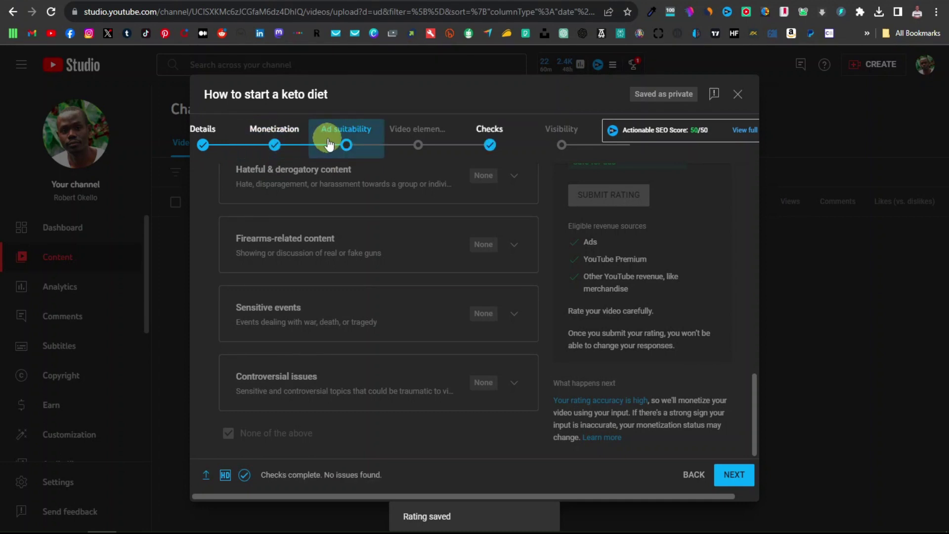
- Advance from Video elements to the Visibility step of the keto video upload
{"action": "left_click", "coordinate": [425, 148]}
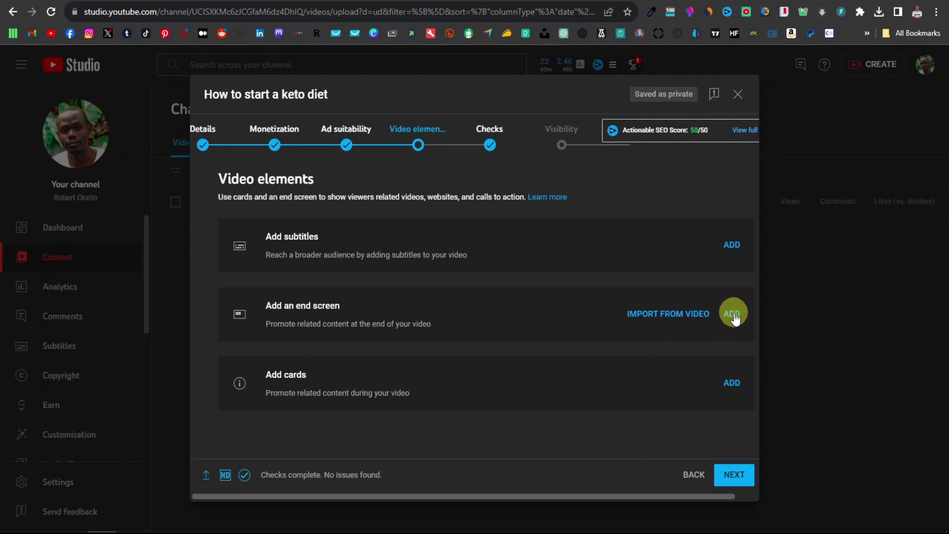
{"action": "left_click", "coordinate": [562, 145]}
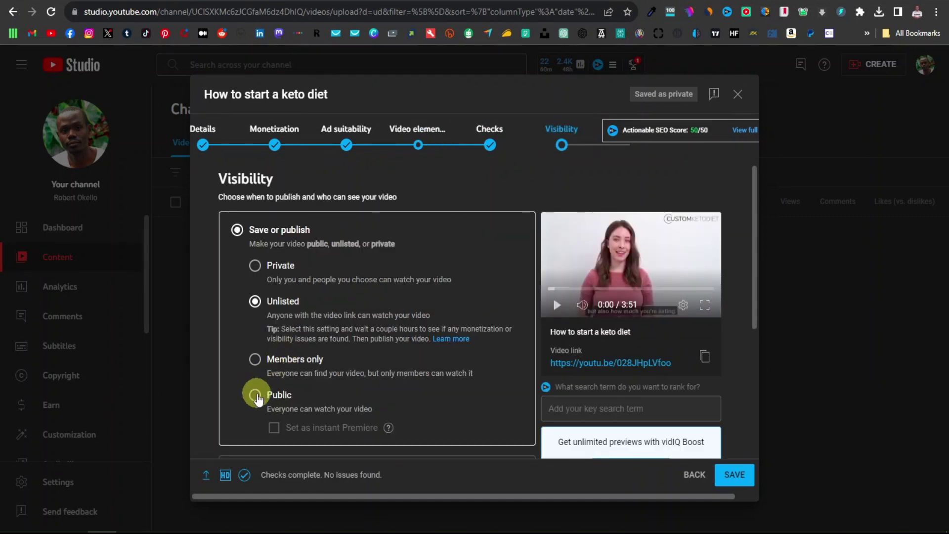
- Choose Public under Save or publish for the keto diet video
{"action": "left_click", "coordinate": [255, 395]}
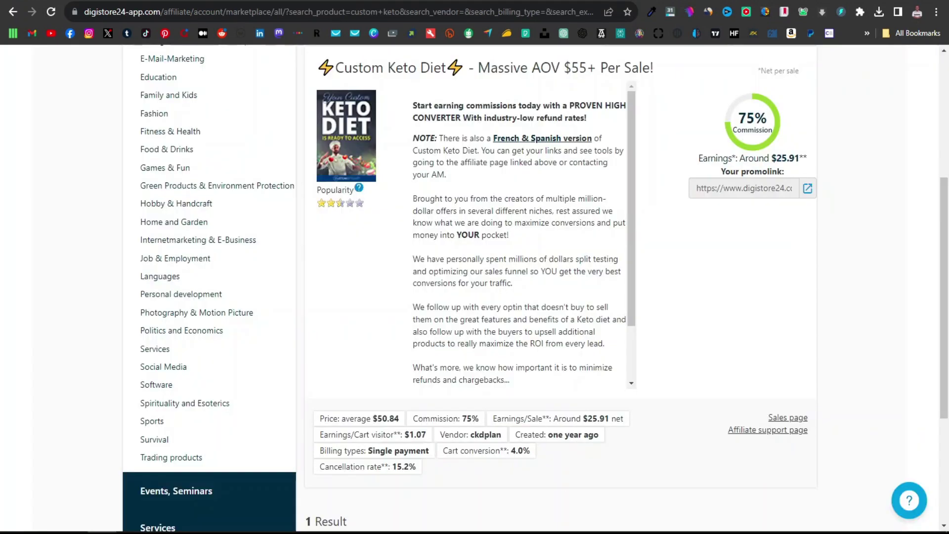
{"action": "scroll", "coordinate": [684, 318], "scroll_direction": "up", "scroll_amount": 5}
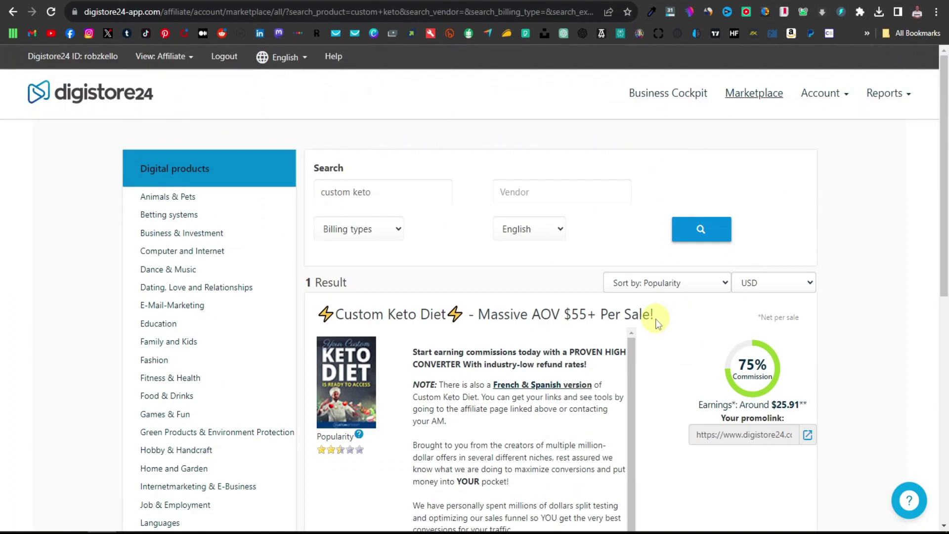
{"action": "scroll", "coordinate": [643, 342], "scroll_direction": "down", "scroll_amount": 1}
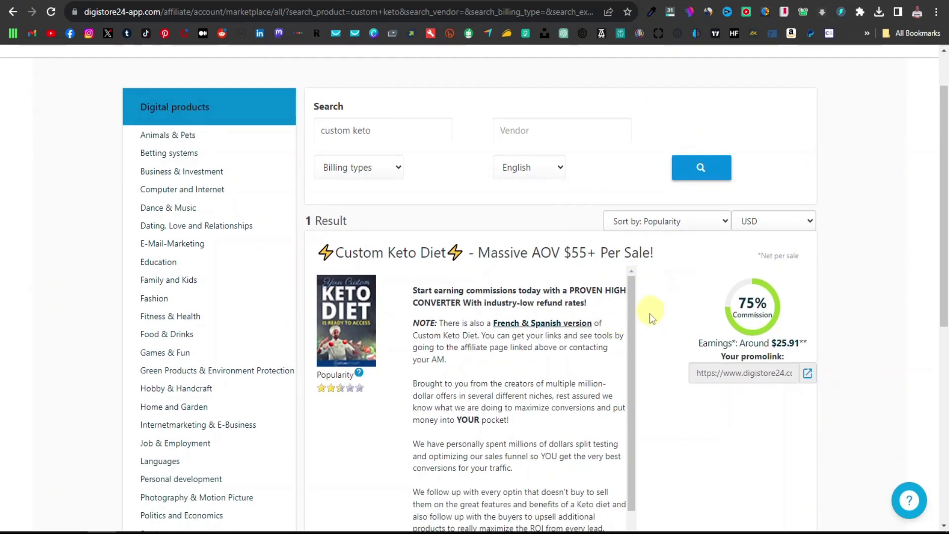
{"action": "scroll", "coordinate": [648, 337], "scroll_direction": "up", "scroll_amount": 1}
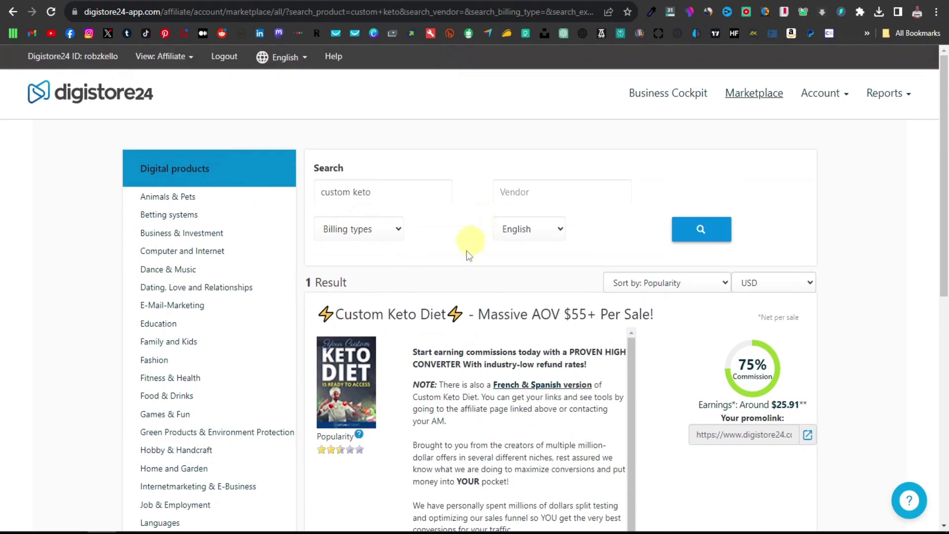
{"action": "scroll", "coordinate": [178, 307], "scroll_direction": "down", "scroll_amount": 1}
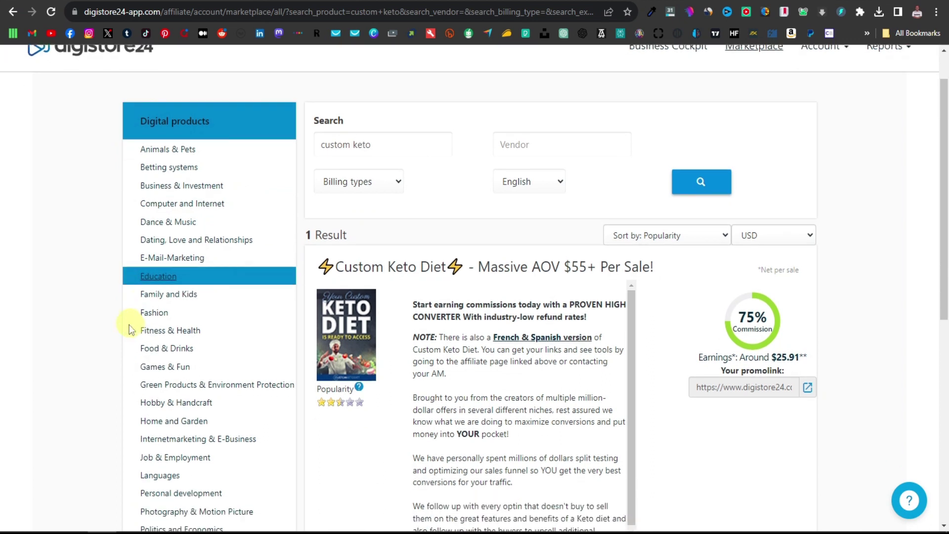